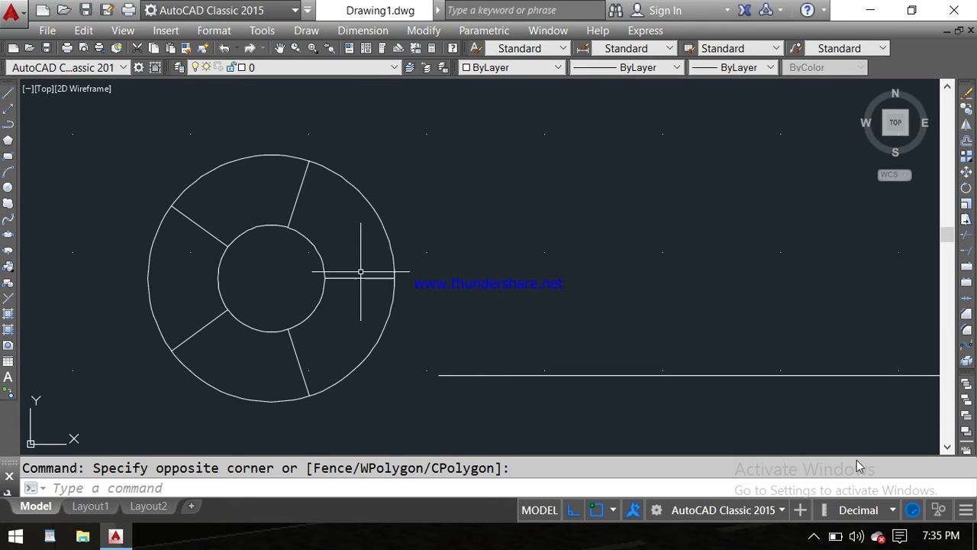
Place five points with the POINT command in the empty area right of the ring.
{"action": "mouse_move", "coordinate": [381, 256]}
{"action": "middle_mouse_down"}
{"action": "mouse_move", "coordinate": [388, 228]}
{"action": "mouse_move", "coordinate": [365, 232]}
{"action": "middle_mouse_up"}
{"action": "scroll", "coordinate": [364, 230], "scroll_direction": "down", "scroll_amount": 2}
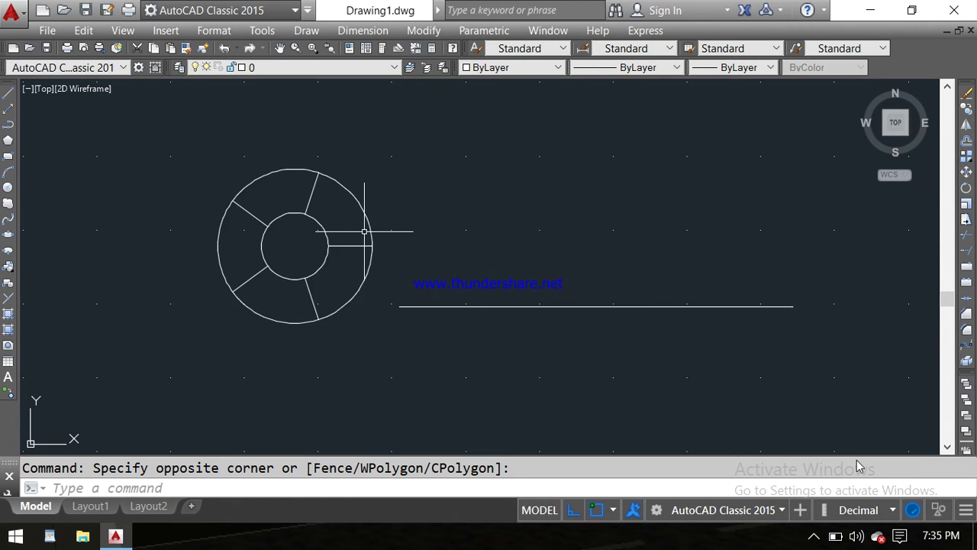
{"action": "scroll", "coordinate": [364, 231], "scroll_direction": "up", "scroll_amount": 2}
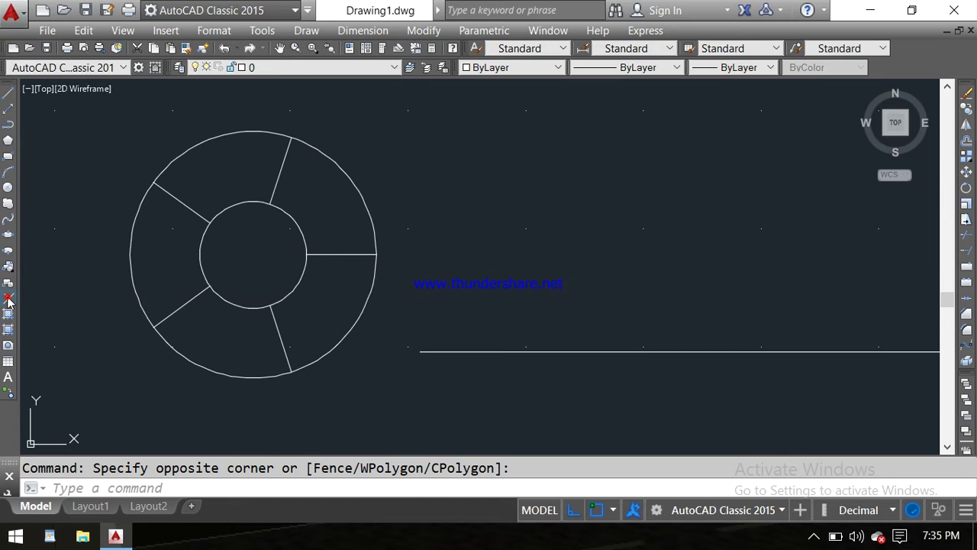
{"action": "left_click", "coordinate": [8, 302]}
{"action": "left_click", "coordinate": [476, 157]}
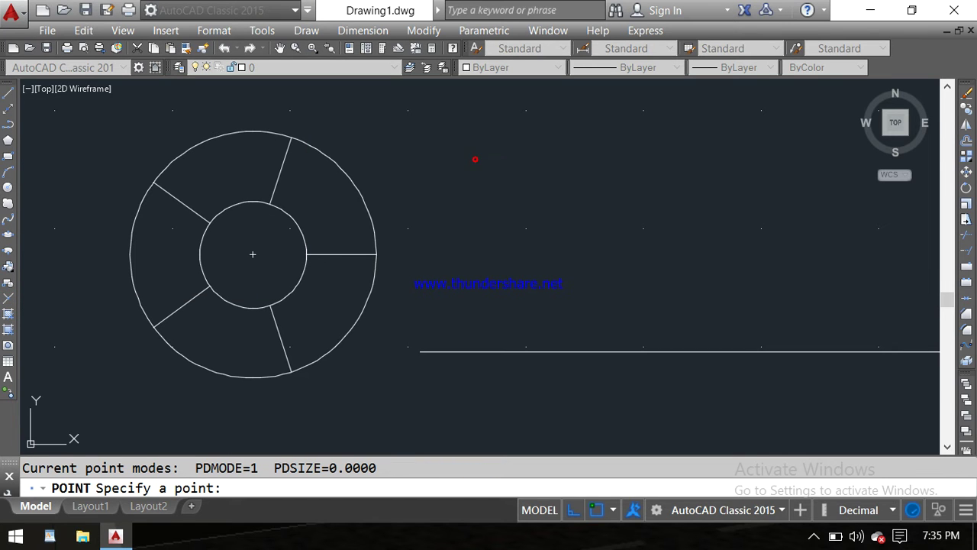
{"action": "left_click", "coordinate": [586, 156]}
{"action": "left_click", "coordinate": [703, 152]}
{"action": "left_click", "coordinate": [731, 233]}
{"action": "left_click", "coordinate": [604, 286]}
{"action": "key", "text": "Escape"}
{"action": "key", "text": "Escape"}
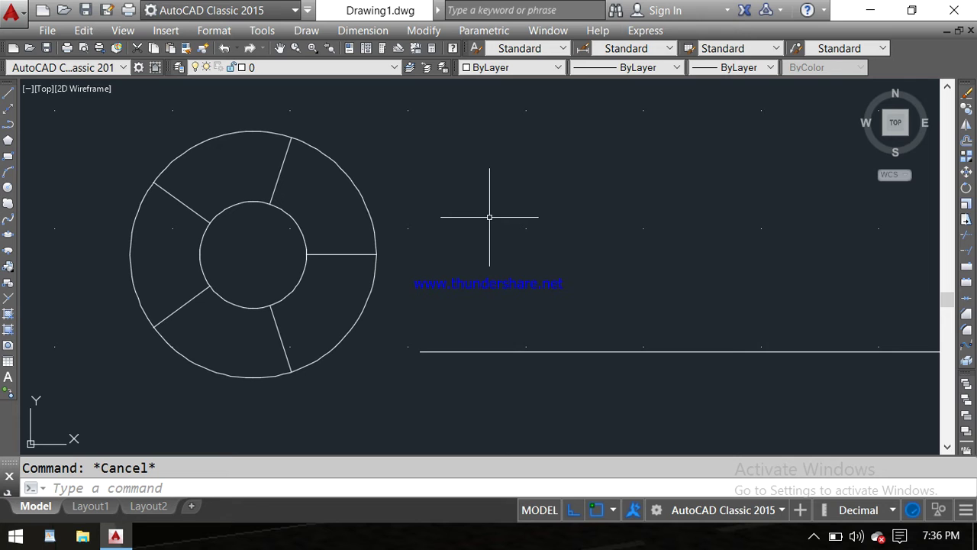
Set the Point Style to the circle-with-X marker so every point becomes visible.
{"action": "left_click", "coordinate": [212, 29]}
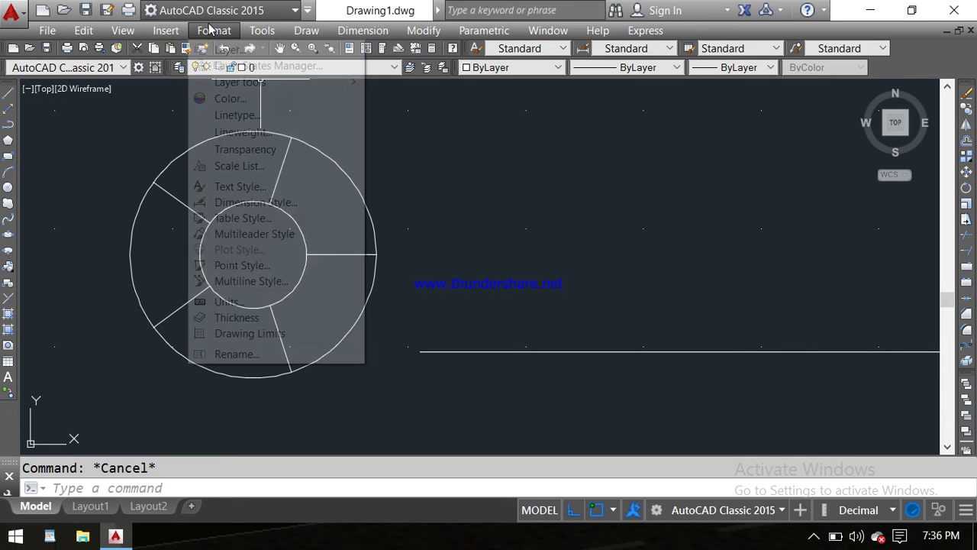
{"action": "left_click", "coordinate": [255, 268]}
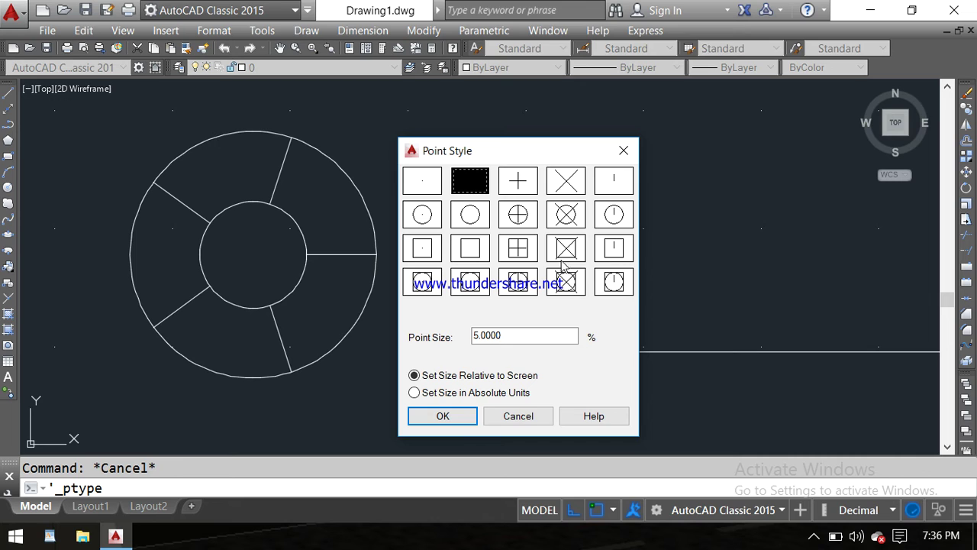
{"action": "left_click", "coordinate": [565, 215]}
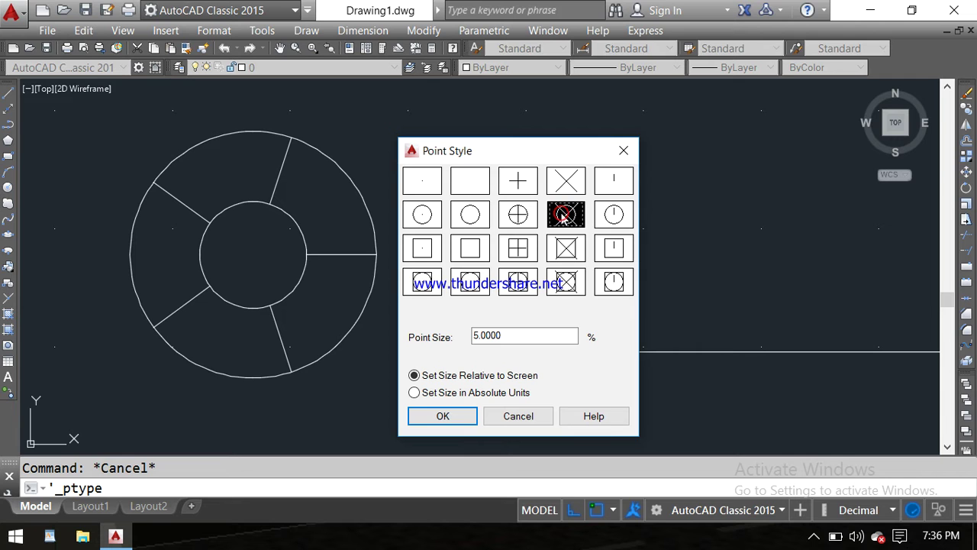
{"action": "left_click", "coordinate": [443, 416]}
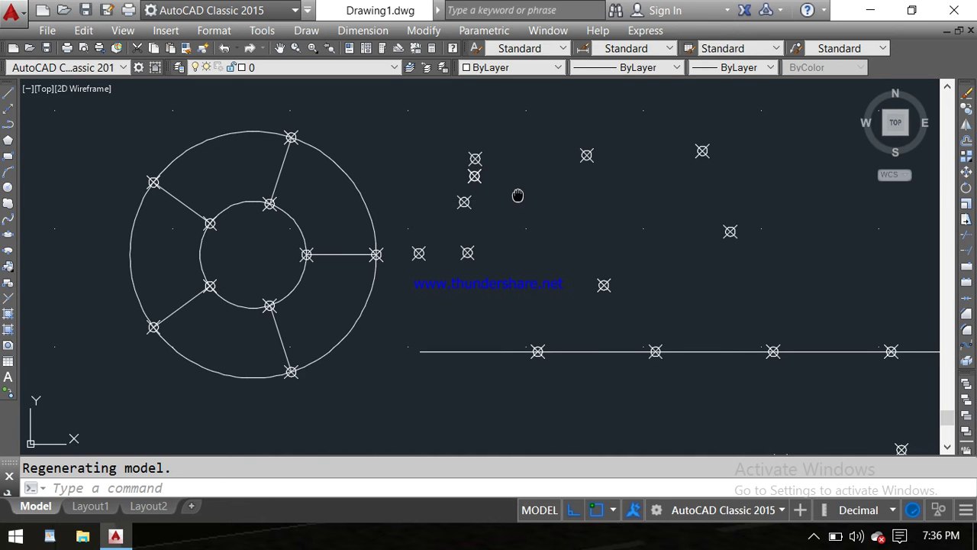
{"action": "middle_click_drag", "start_coordinate": [517, 196], "coordinate": [452, 224]}
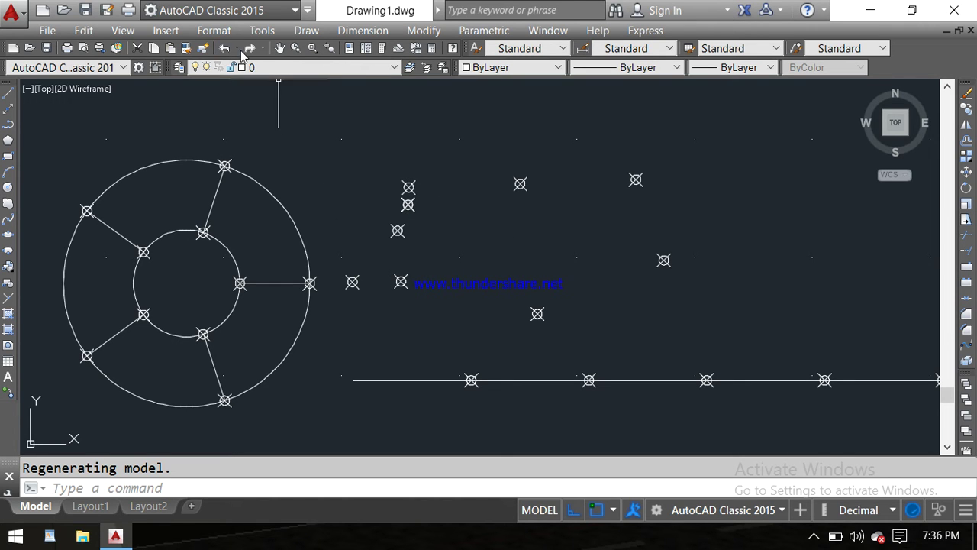
{"action": "left_click", "coordinate": [215, 30]}
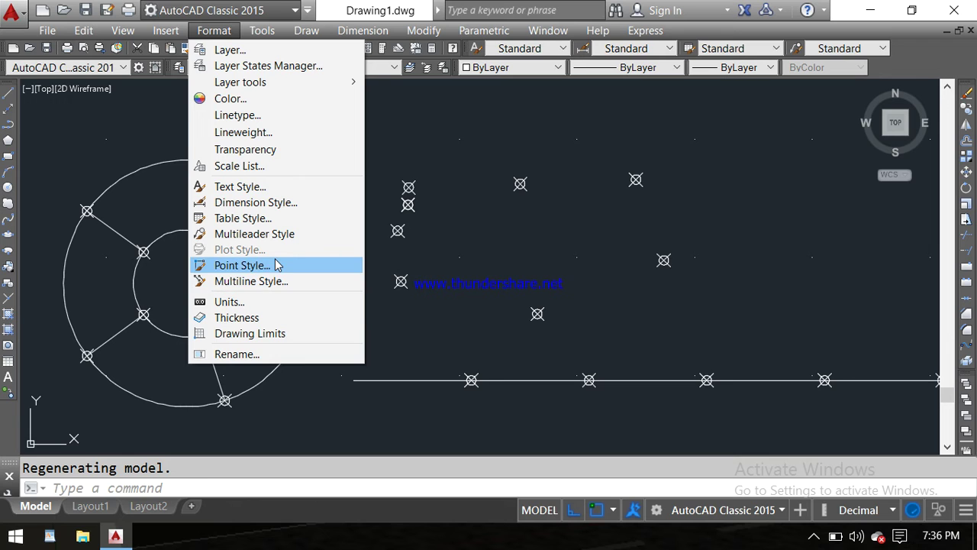
{"action": "left_click", "coordinate": [280, 266]}
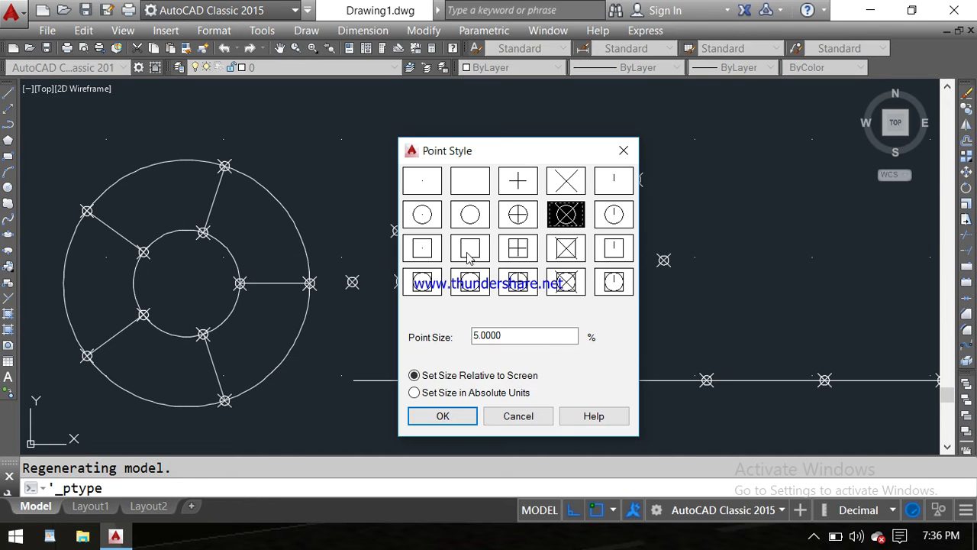
{"action": "left_click", "coordinate": [475, 335]}
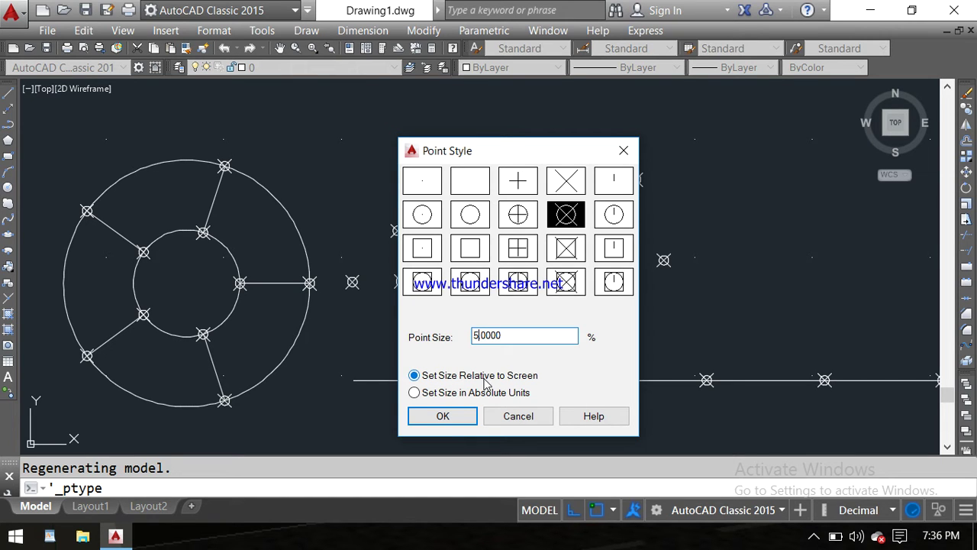
{"action": "left_click", "coordinate": [474, 336]}
{"action": "left_click", "coordinate": [478, 336]}
{"action": "key", "text": "BackSpace"}
{"action": "key", "text": "BackSpace"}
{"action": "type", "text": "1"}
{"action": "type", "text": "0"}
{"action": "left_click", "coordinate": [469, 412]}
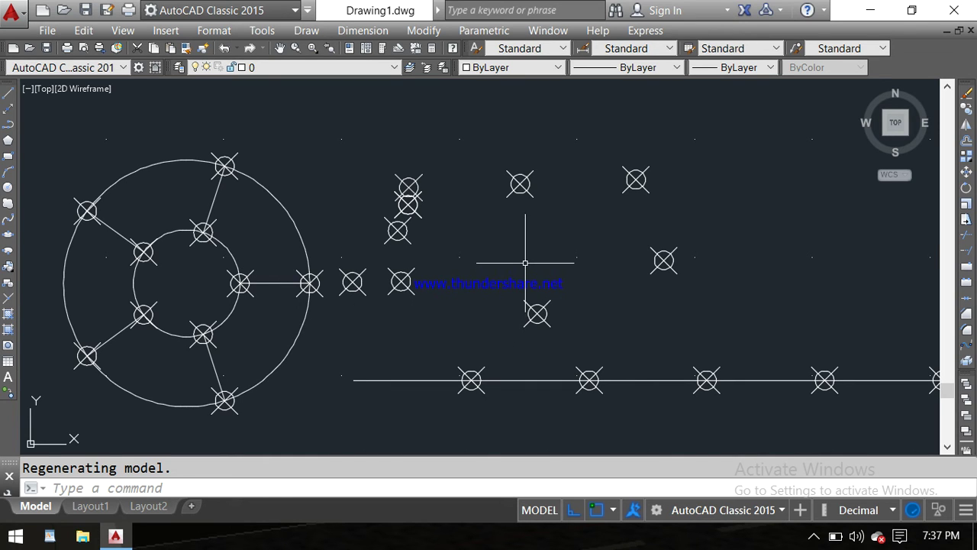
{"action": "key", "text": "ctrl+z"}
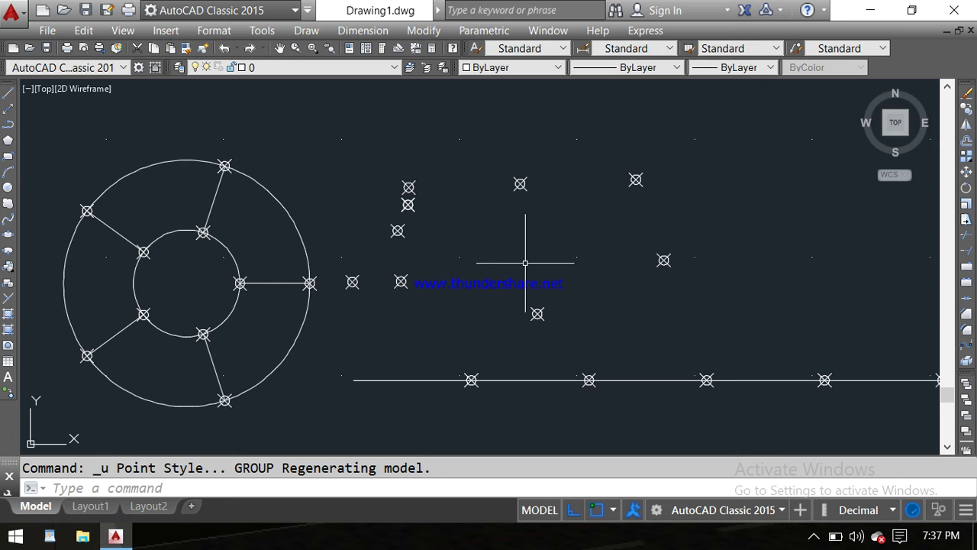
{"action": "left_click", "coordinate": [220, 32]}
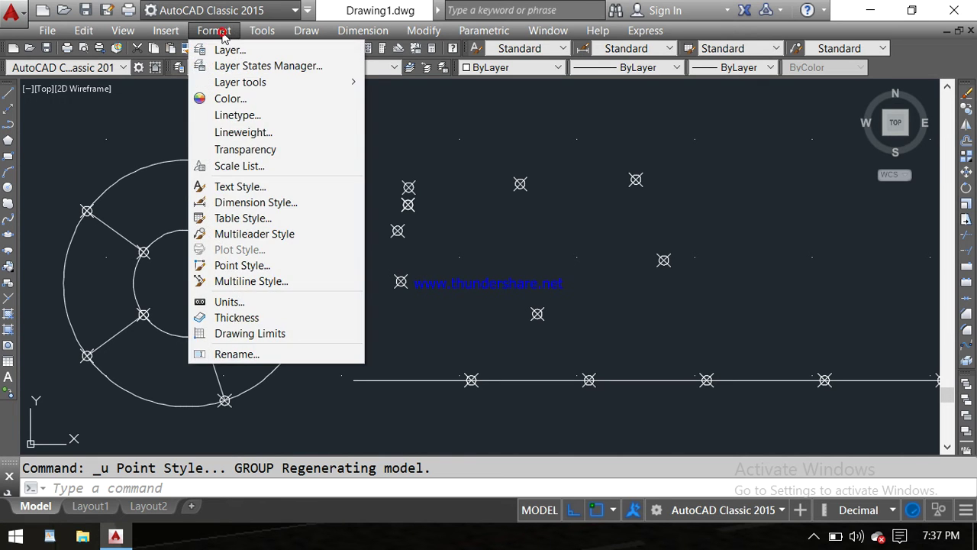
{"action": "left_click", "coordinate": [271, 265]}
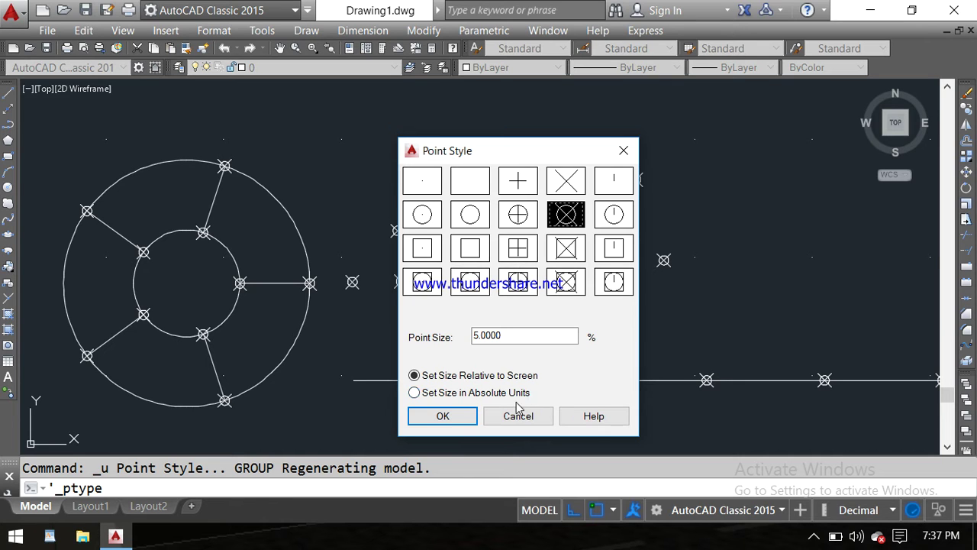
{"action": "left_click", "coordinate": [414, 392]}
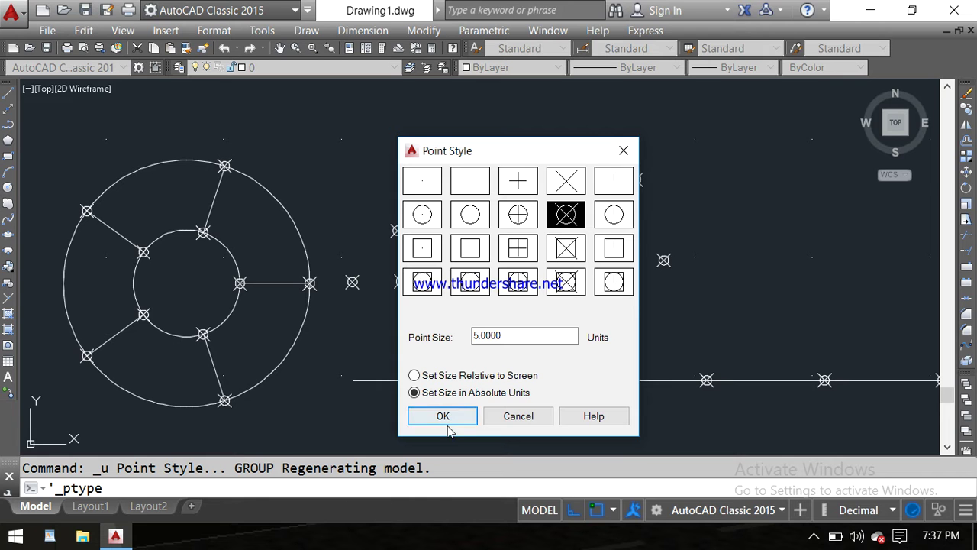
{"action": "left_click", "coordinate": [453, 416]}
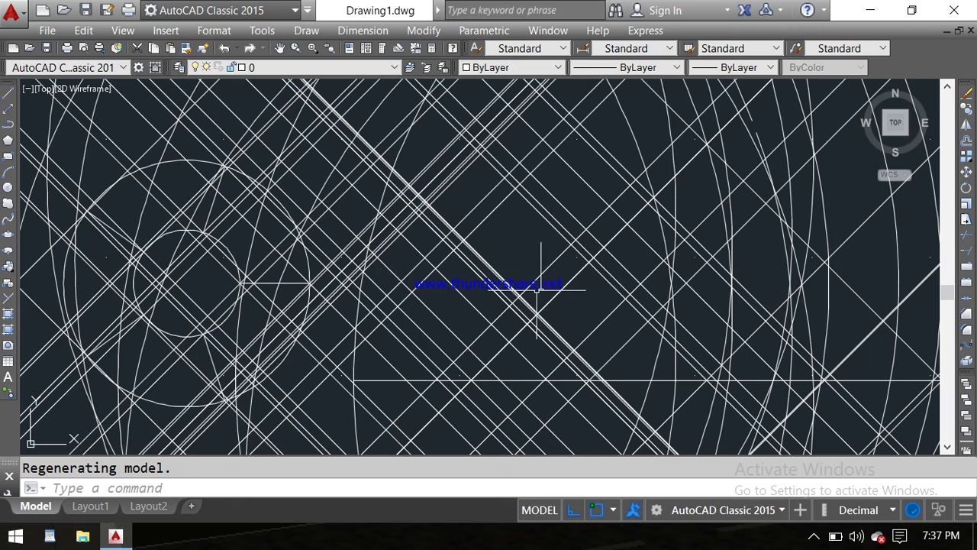
{"action": "scroll", "coordinate": [520, 289], "scroll_direction": "down", "scroll_amount": 2}
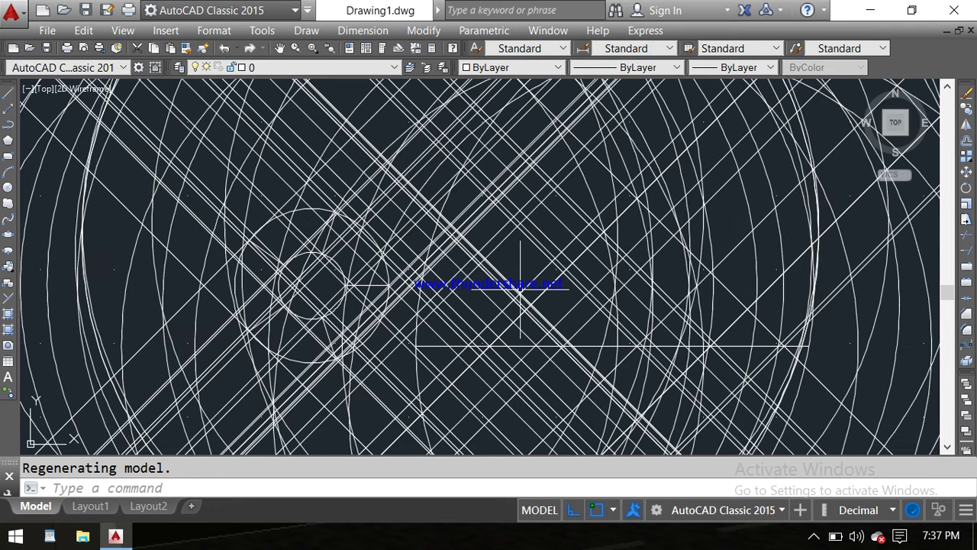
{"action": "mouse_move", "coordinate": [520, 288]}
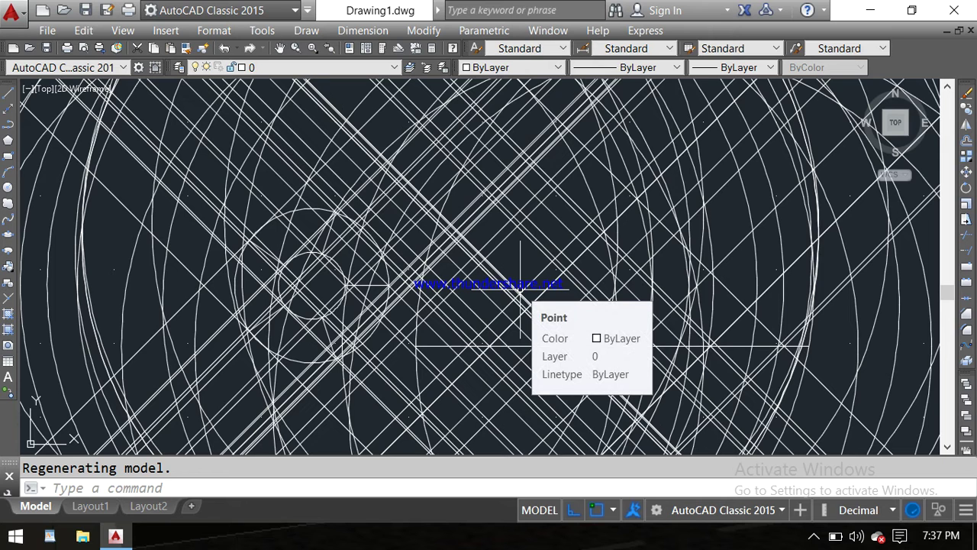
{"action": "key", "text": "ctrl+z"}
{"action": "key", "text": "ctrl+z"}
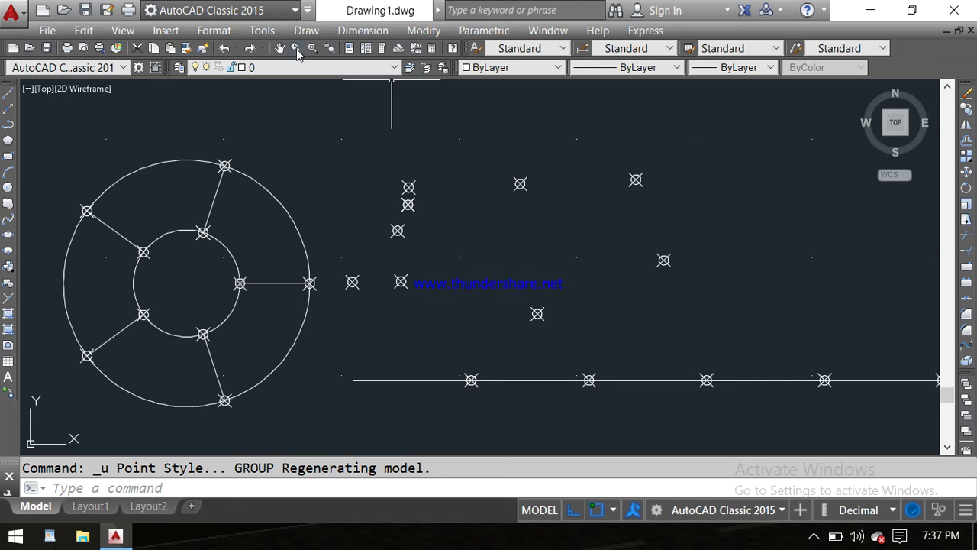
{"action": "left_click", "coordinate": [214, 31]}
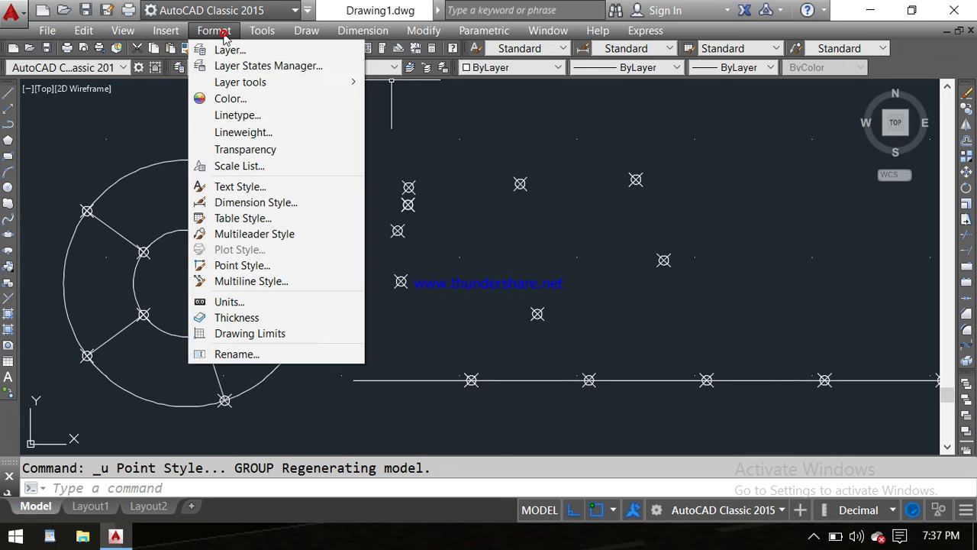
{"action": "left_click", "coordinate": [260, 263]}
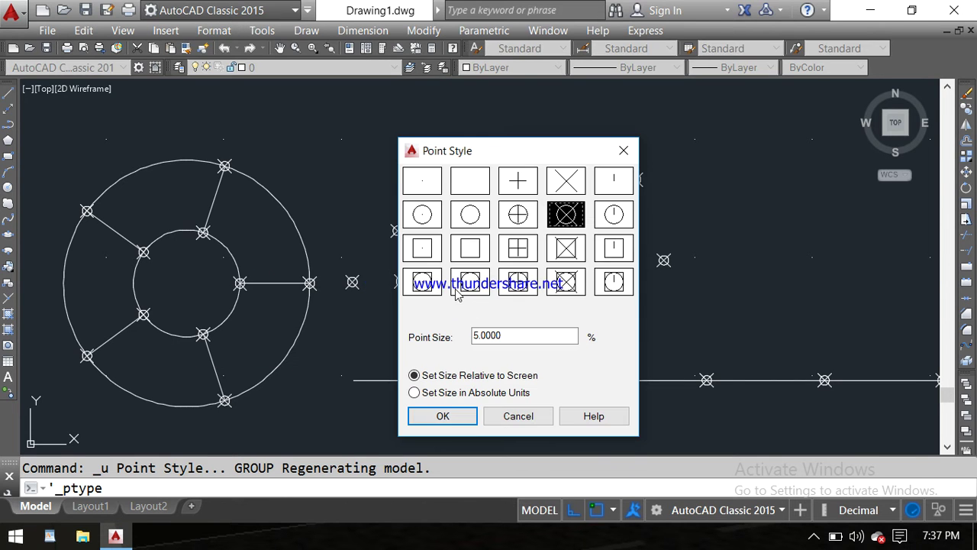
{"action": "left_click", "coordinate": [484, 332]}
{"action": "left_click", "coordinate": [474, 336]}
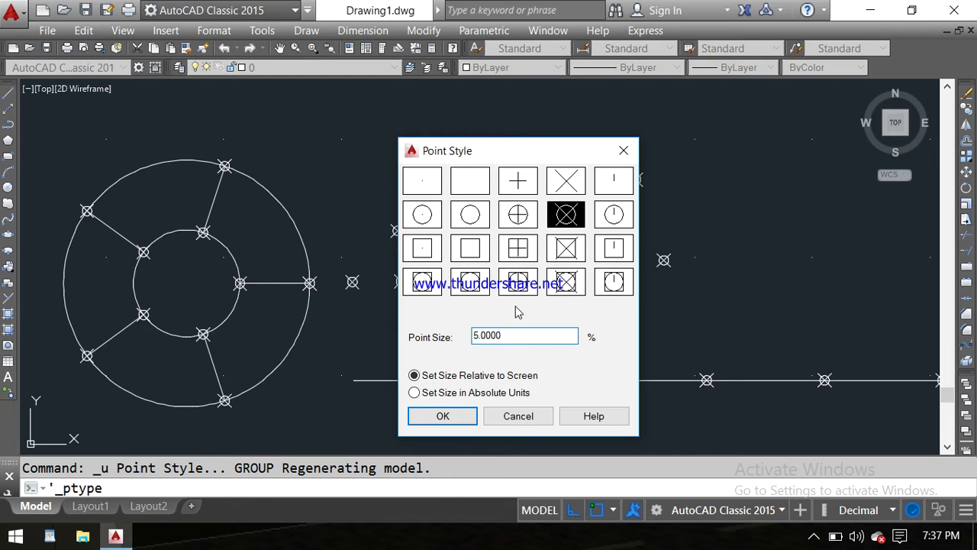
{"action": "key", "text": "BackSpace"}
{"action": "type", "text": "5"}
{"action": "left_click", "coordinate": [459, 416]}
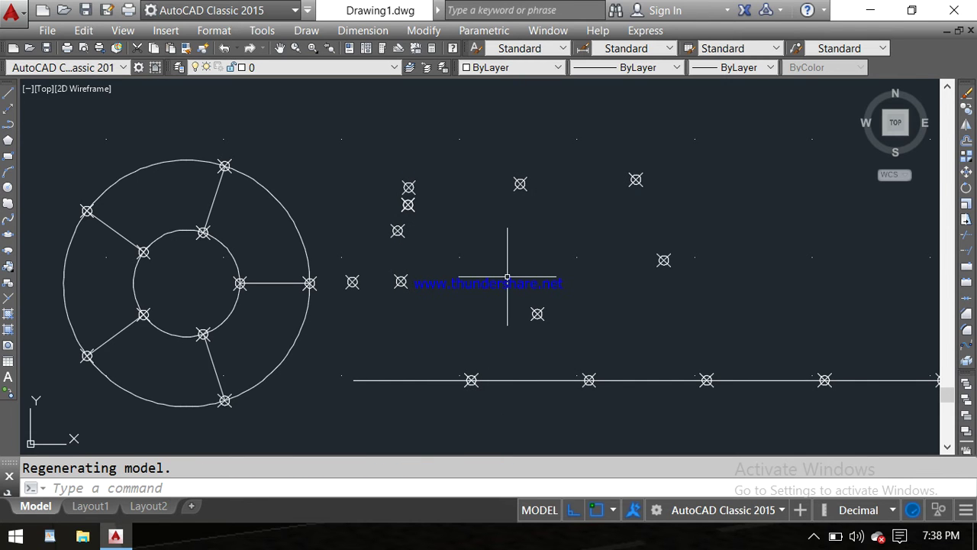
{"action": "scroll", "coordinate": [510, 279], "scroll_direction": "down", "scroll_amount": 1}
{"action": "middle_click_drag", "start_coordinate": [512, 269], "coordinate": [430, 238]}
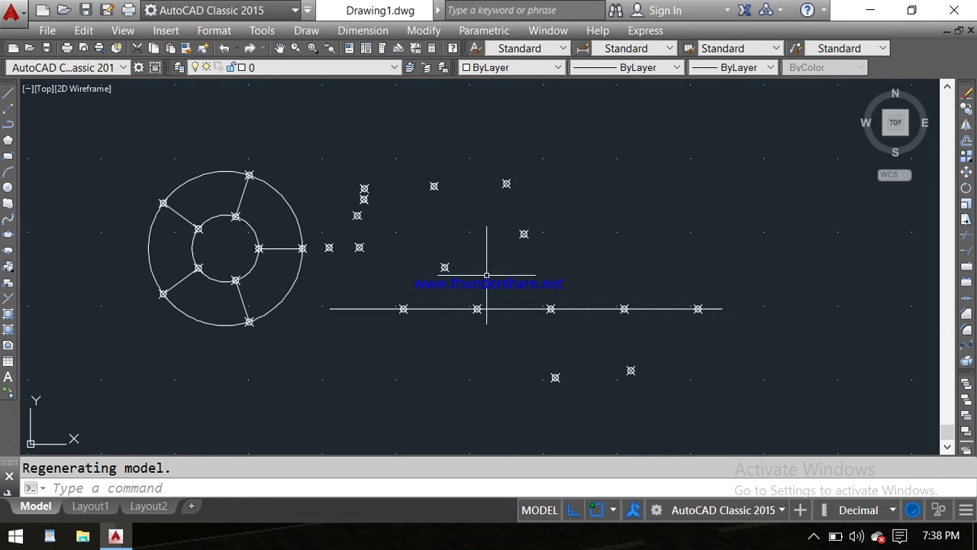
Try to start POINT; the PO alias opens Hatch and Gradient, which gets closed.
{"action": "left_click", "coordinate": [8, 303]}
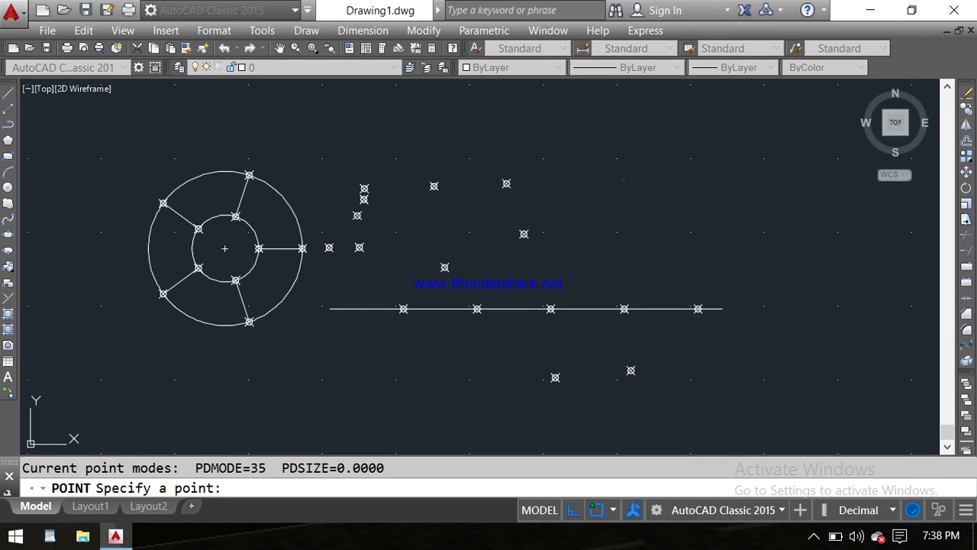
{"action": "key", "text": "Escape"}
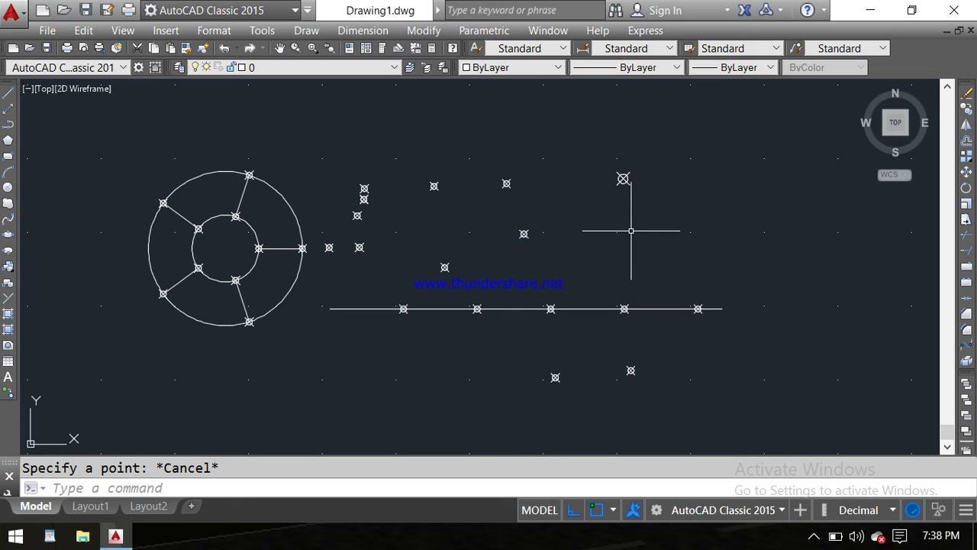
{"action": "type", "text": "po"}
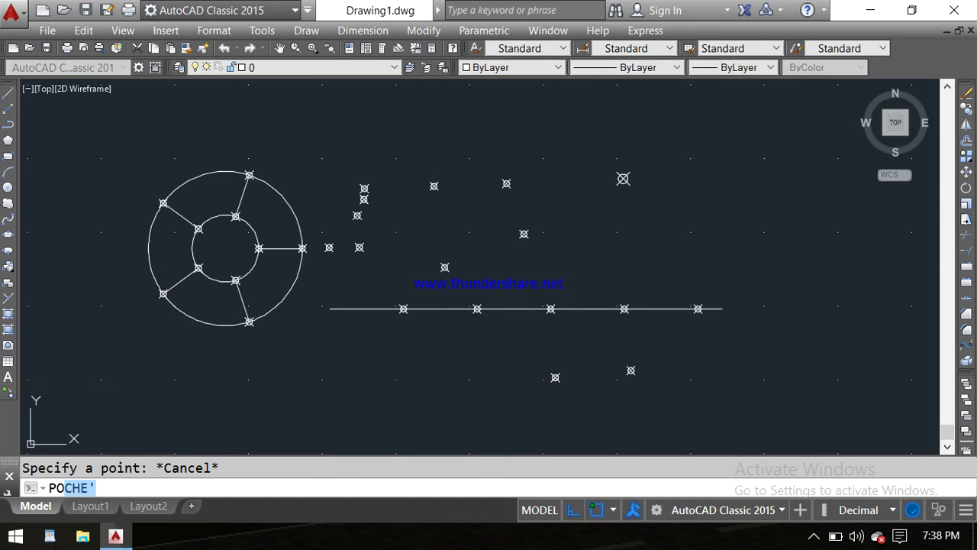
{"action": "key", "text": "Return"}
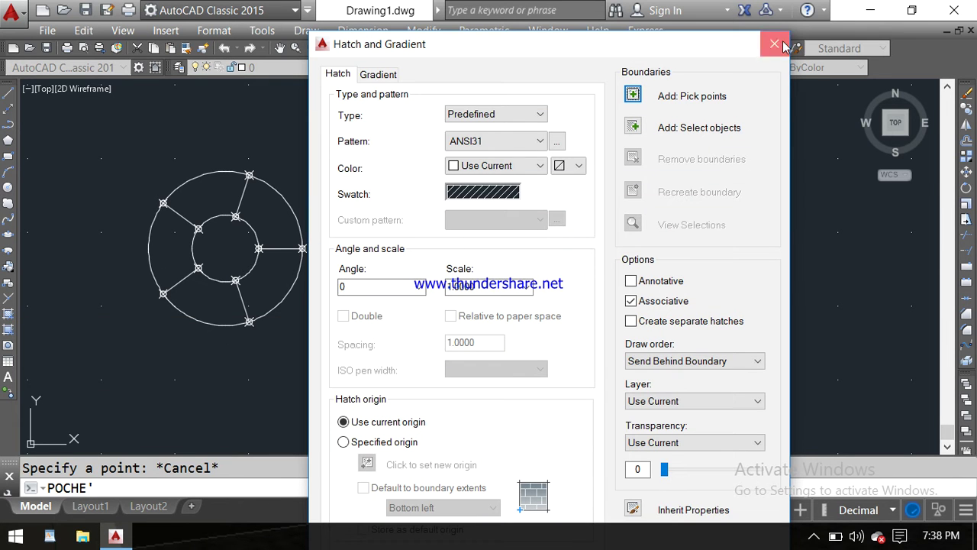
{"action": "left_click", "coordinate": [780, 41]}
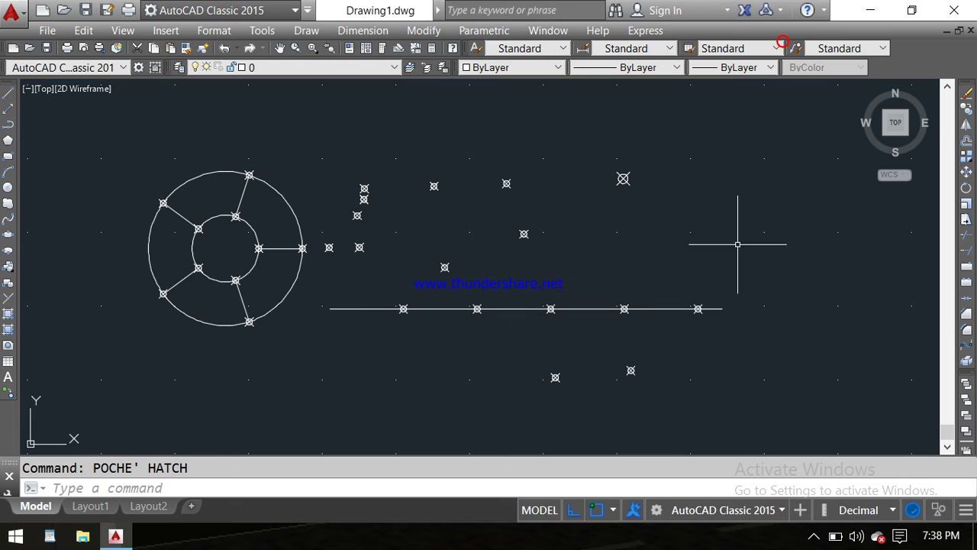
Add points right of the scattered points and near the top of the drawing.
{"action": "left_click", "coordinate": [8, 298]}
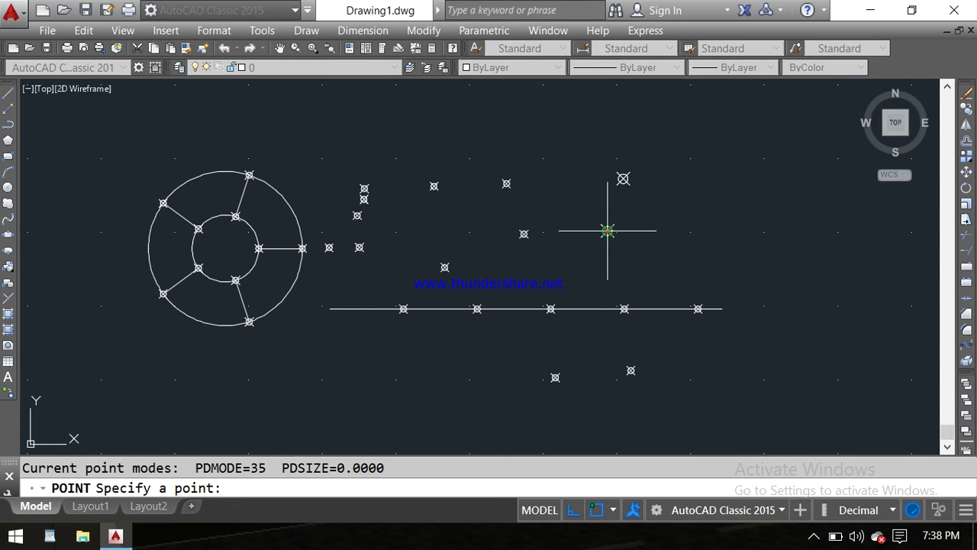
{"action": "left_click", "coordinate": [649, 231]}
{"action": "key", "text": "Escape"}
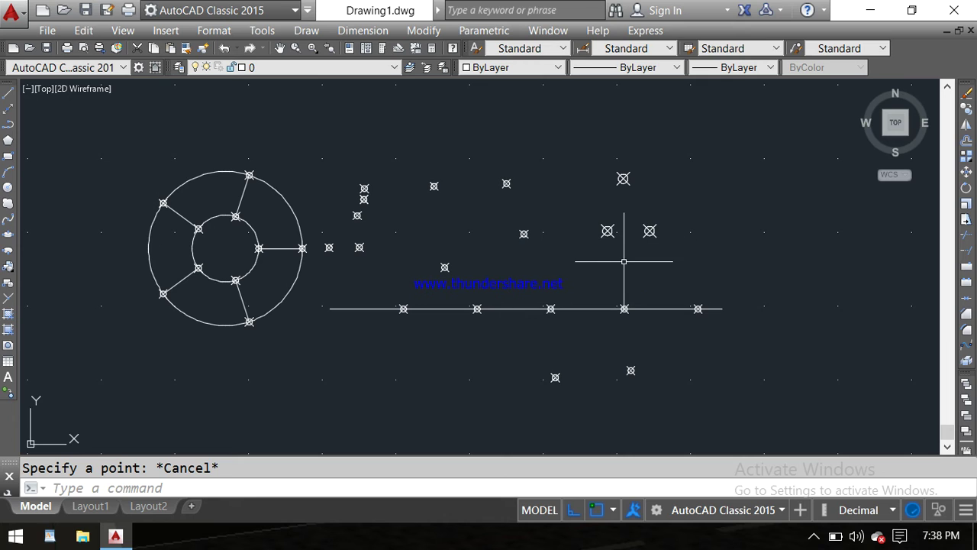
{"action": "type", "text": "p"}
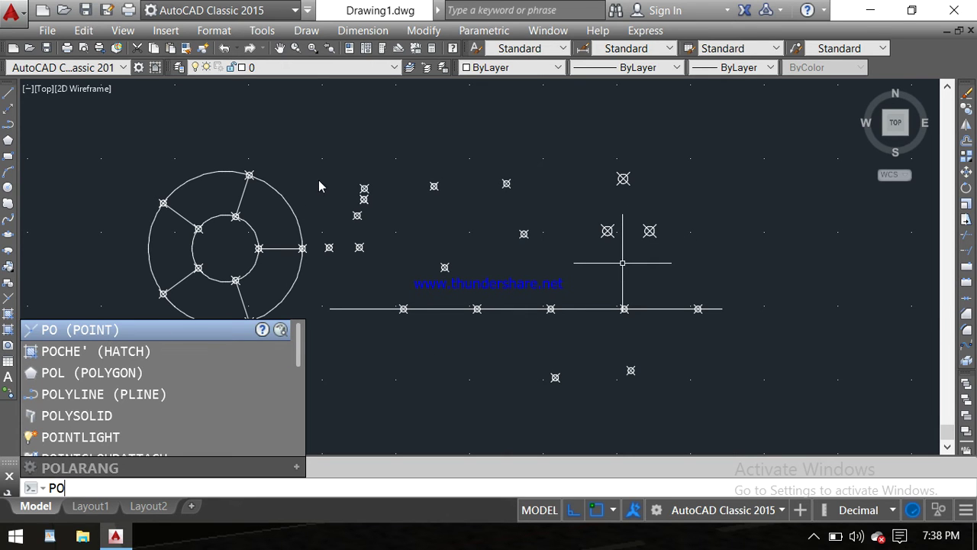
{"action": "key", "text": "Return"}
{"action": "left_click", "coordinate": [454, 124]}
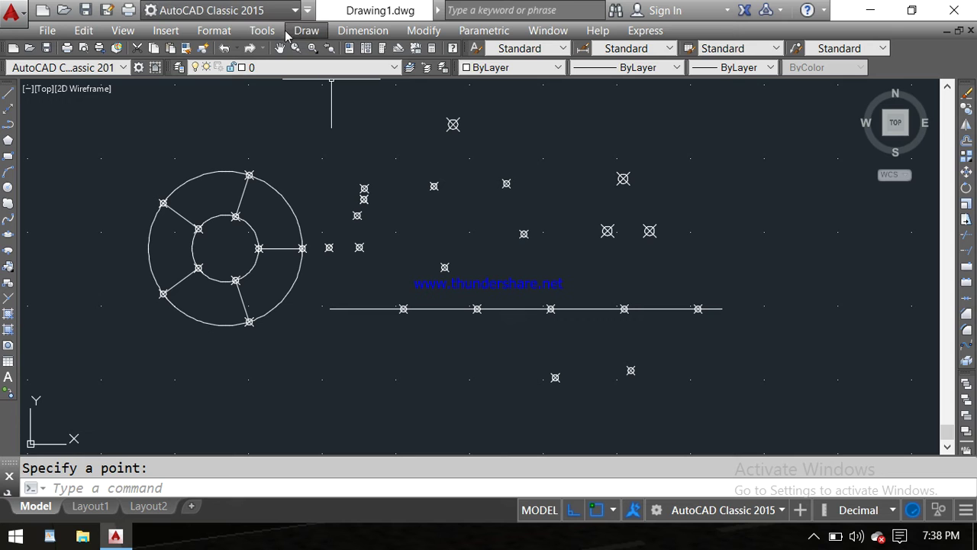
Add a single point, then six multiple points across the upper right of the drawing.
{"action": "left_click", "coordinate": [309, 32]}
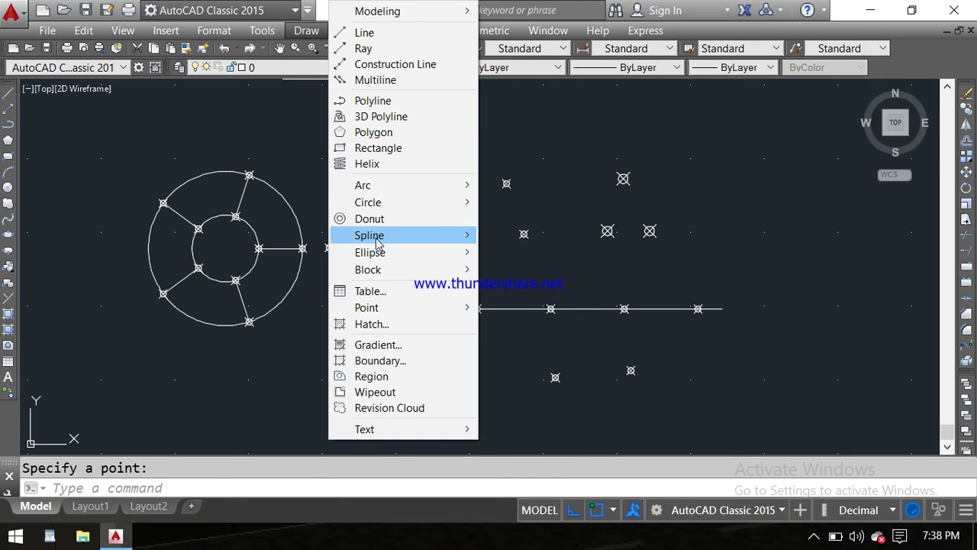
{"action": "mouse_move", "coordinate": [367, 307]}
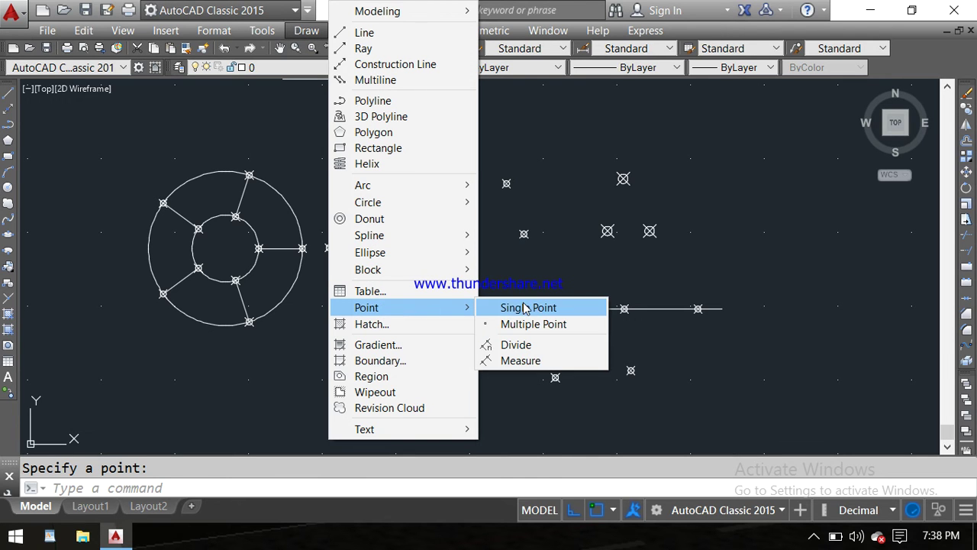
{"action": "left_click", "coordinate": [525, 307]}
{"action": "left_click", "coordinate": [710, 211]}
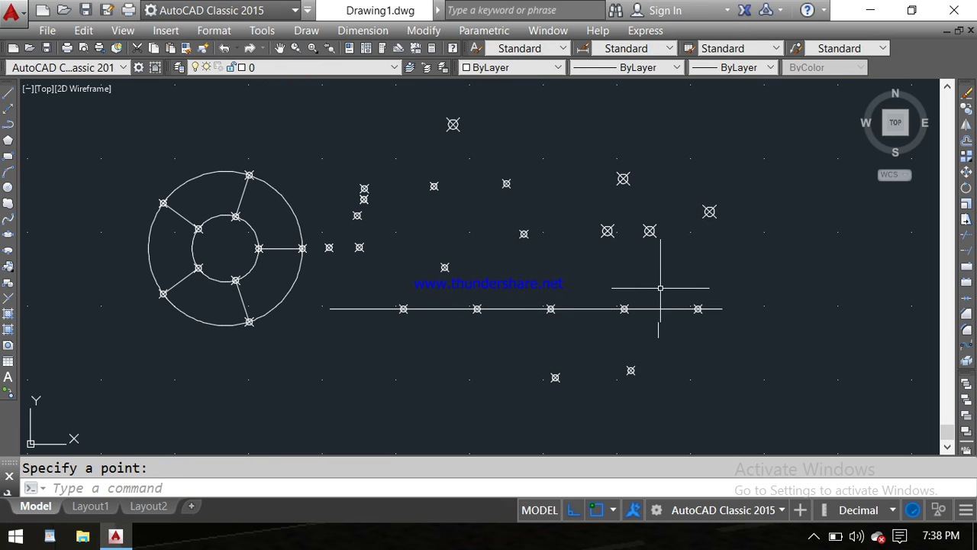
{"action": "left_click", "coordinate": [306, 30]}
{"action": "mouse_move", "coordinate": [367, 307]}
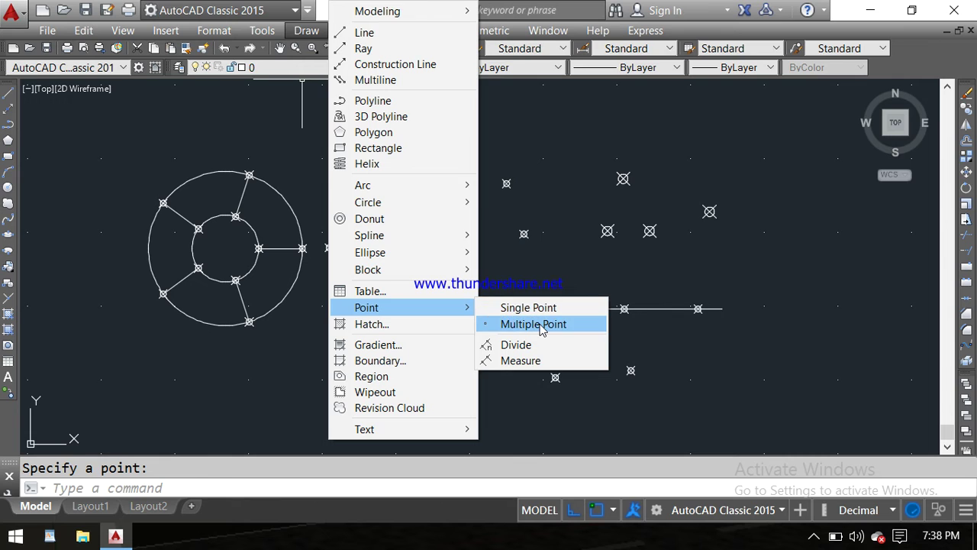
{"action": "left_click", "coordinate": [535, 324]}
{"action": "left_click", "coordinate": [755, 259]}
{"action": "left_click", "coordinate": [804, 187]}
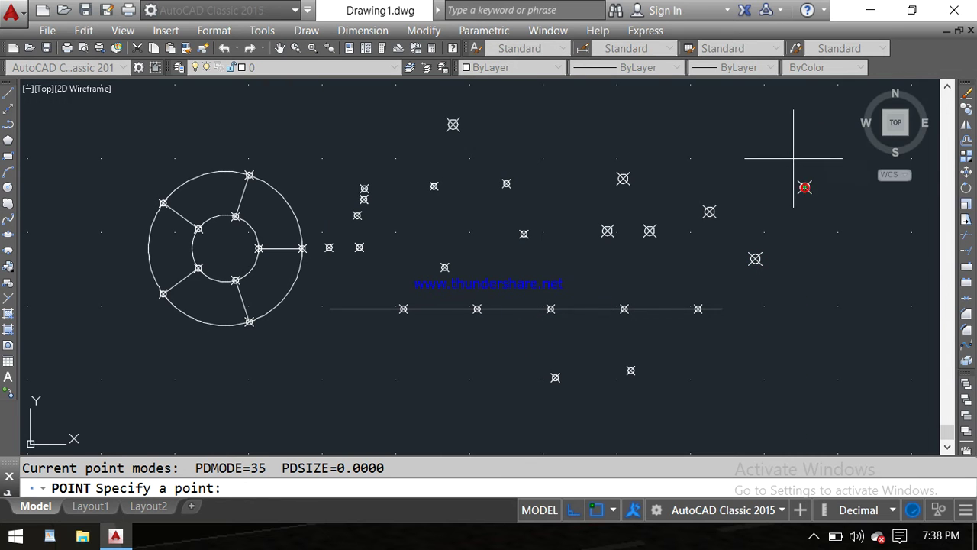
{"action": "left_click", "coordinate": [794, 158]}
{"action": "left_click", "coordinate": [717, 139]}
{"action": "left_click", "coordinate": [642, 134]}
{"action": "left_click", "coordinate": [564, 143]}
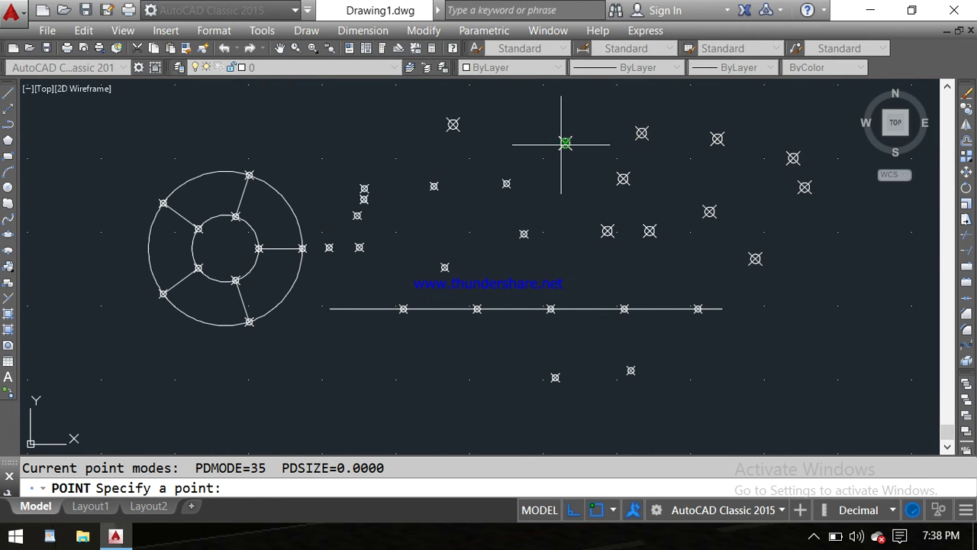
{"action": "key", "text": "Escape"}
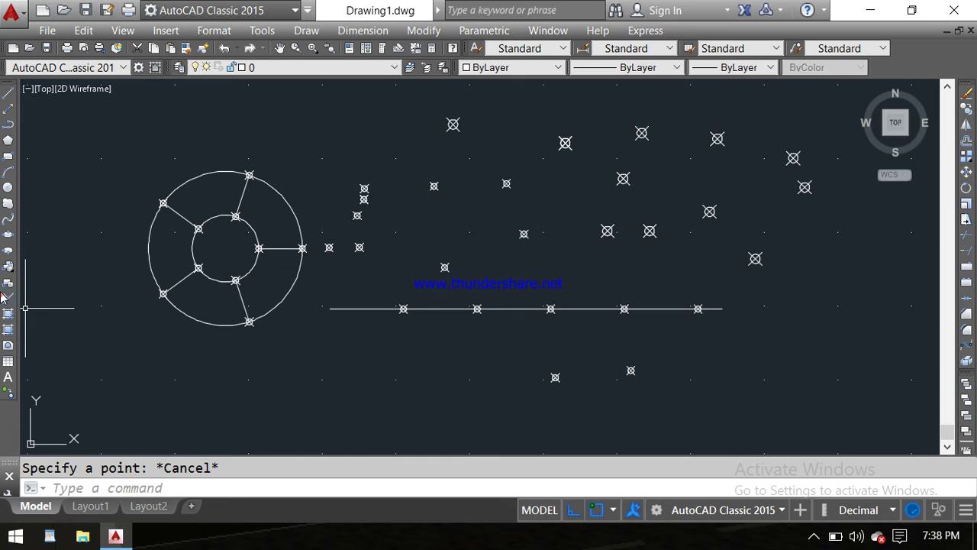
Place eight more points in a row below the long divided line.
{"action": "left_click", "coordinate": [6, 297]}
{"action": "left_click", "coordinate": [268, 370]}
{"action": "left_click", "coordinate": [384, 384]}
{"action": "left_click", "coordinate": [423, 367]}
{"action": "left_click", "coordinate": [463, 362]}
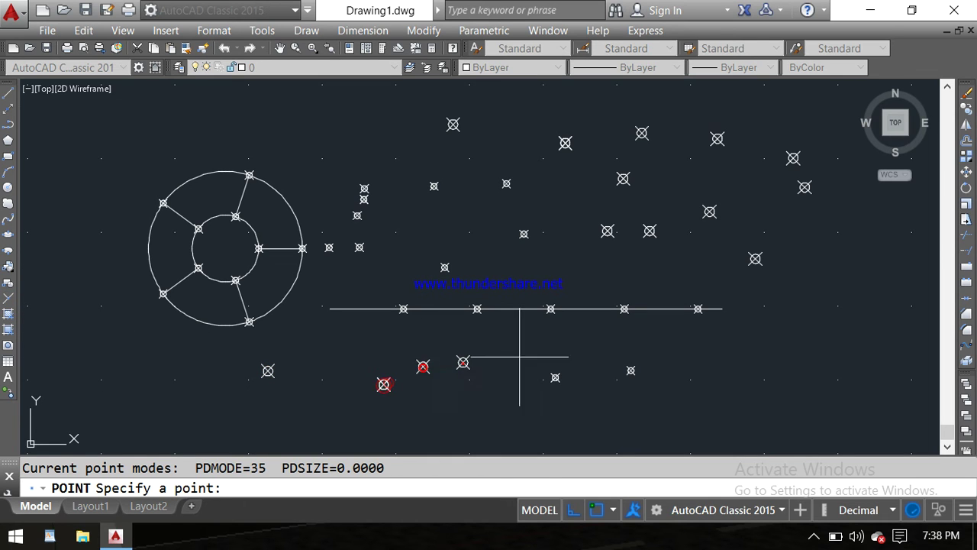
{"action": "left_click", "coordinate": [528, 355]}
{"action": "left_click", "coordinate": [606, 349]}
{"action": "left_click", "coordinate": [644, 343]}
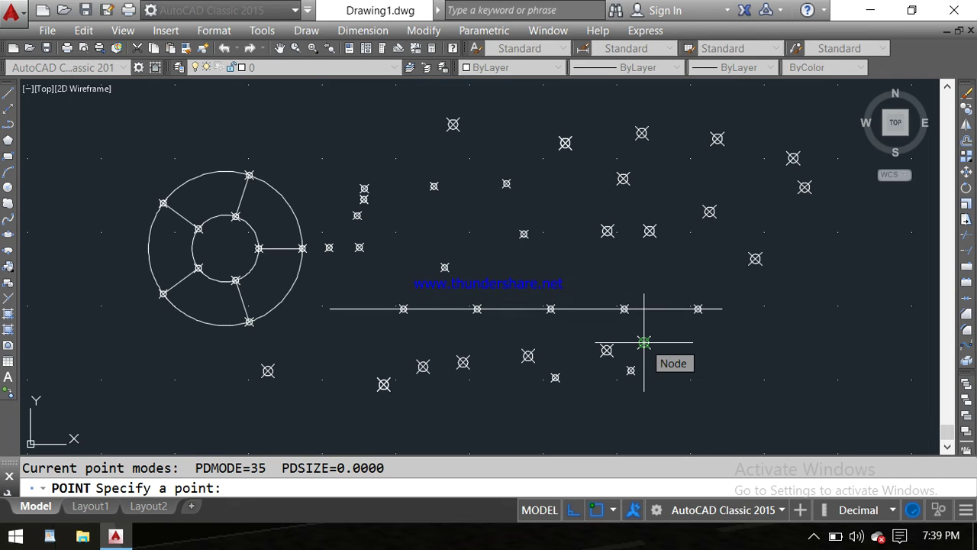
{"action": "left_click", "coordinate": [688, 343]}
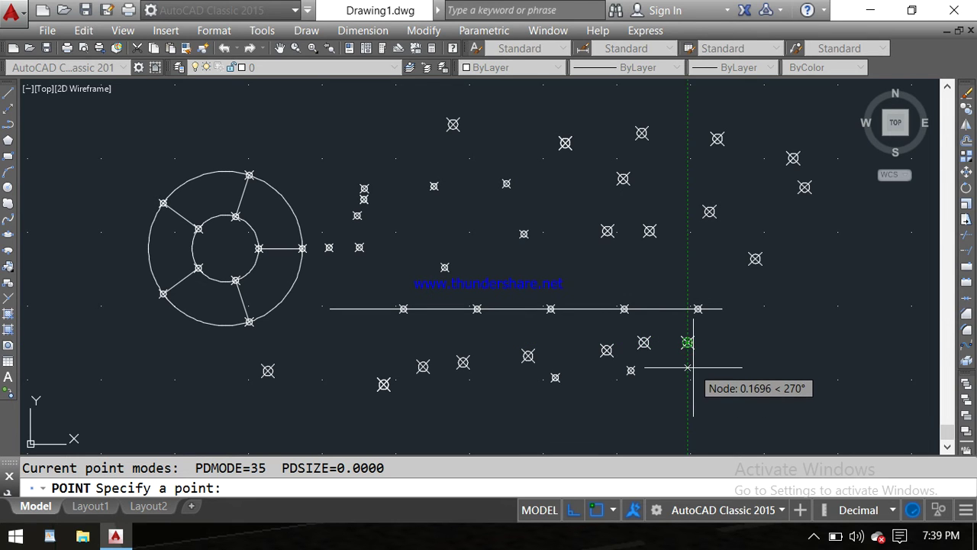
{"action": "key", "text": "Escape"}
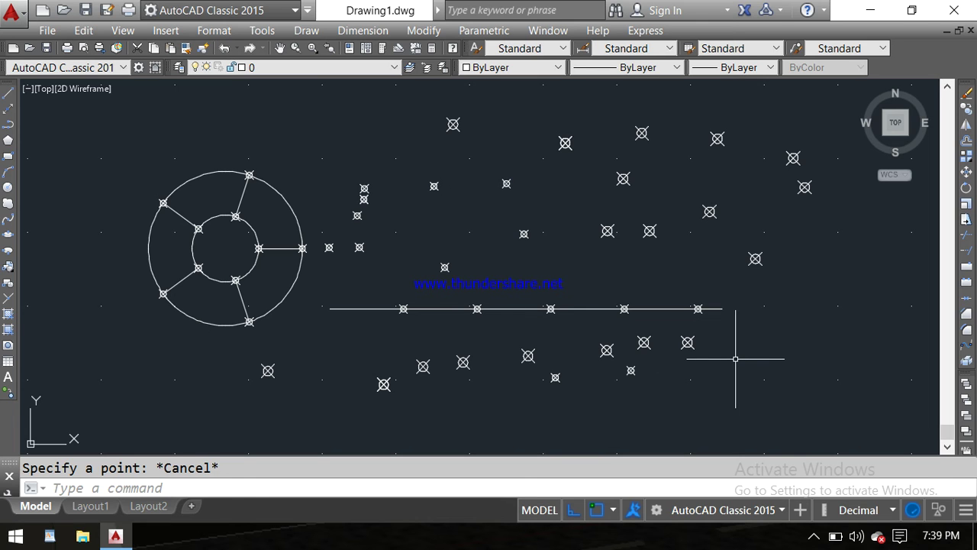
Pan and zoom the view to make room above the scattered points.
{"action": "middle_click_drag", "start_coordinate": [555, 259], "coordinate": [541, 305]}
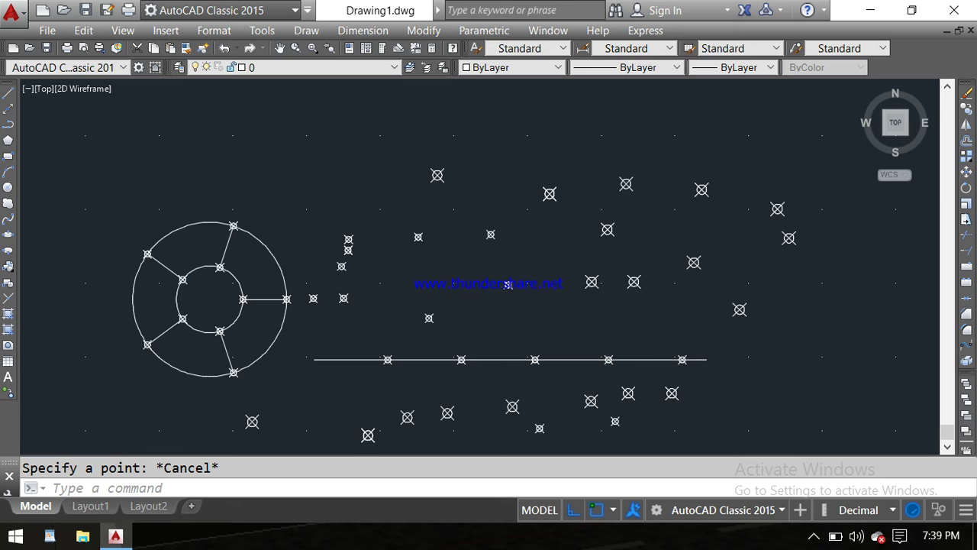
{"action": "scroll", "coordinate": [541, 283], "scroll_direction": "down", "scroll_amount": 2}
{"action": "middle_click_drag", "start_coordinate": [629, 185], "coordinate": [630, 214]}
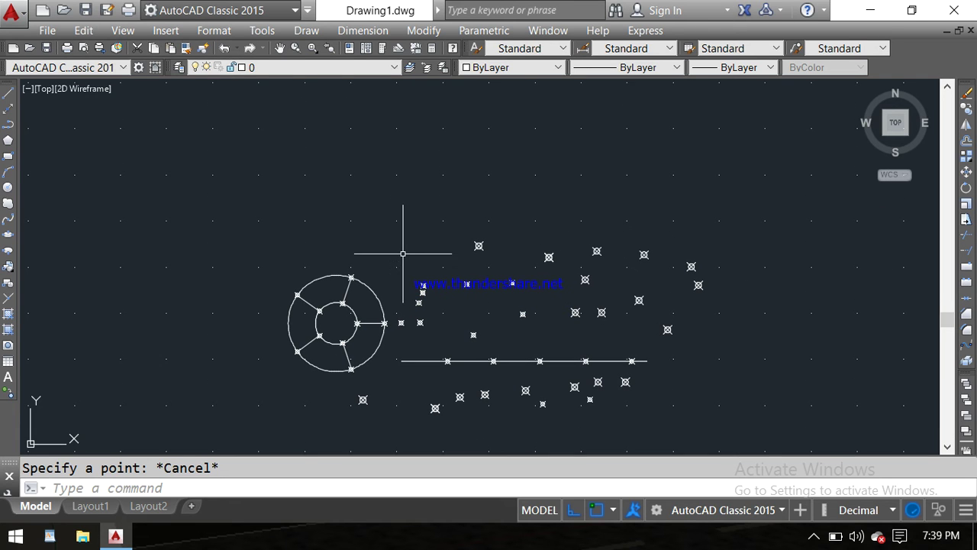
{"action": "scroll", "coordinate": [402, 253], "scroll_direction": "up", "scroll_amount": 2}
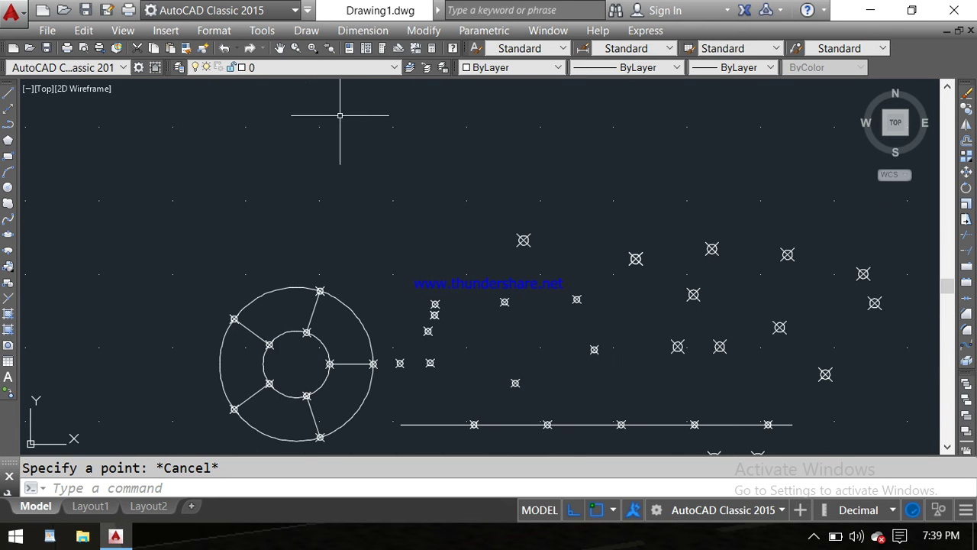
{"action": "left_click", "coordinate": [313, 32]}
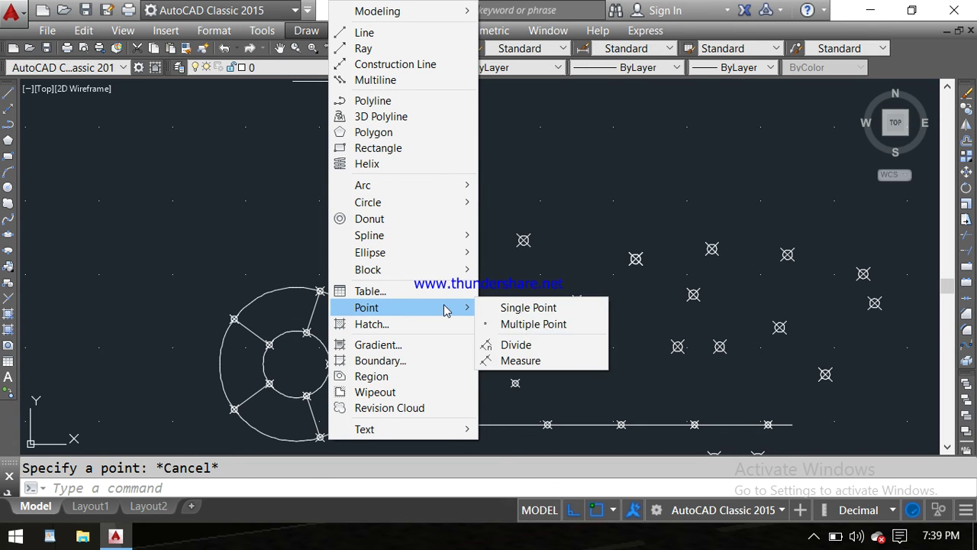
{"action": "mouse_move", "coordinate": [366, 307]}
{"action": "left_click", "coordinate": [529, 188]}
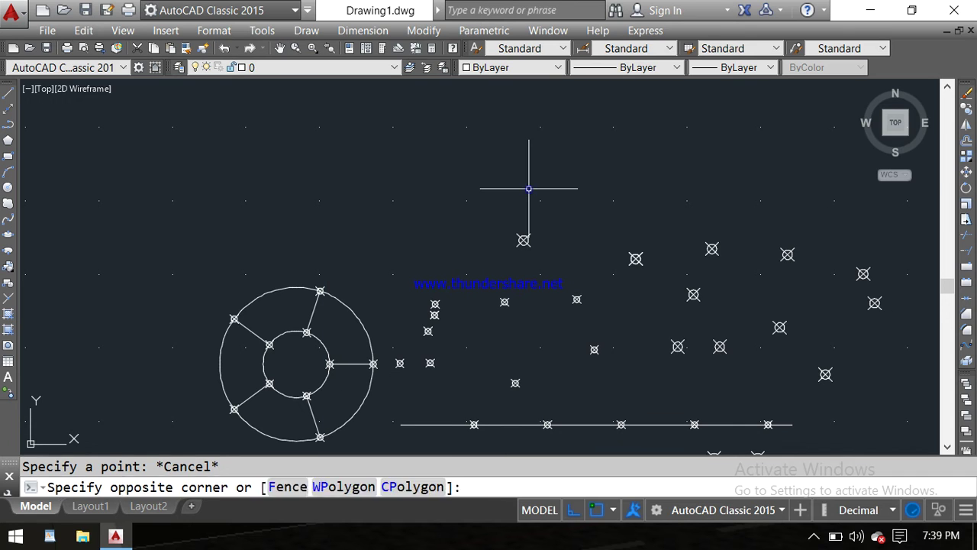
{"action": "left_click", "coordinate": [529, 188]}
Draw a horizontal line with L from left to right above the points.
{"action": "type", "text": "l"}
{"action": "key", "text": "Return"}
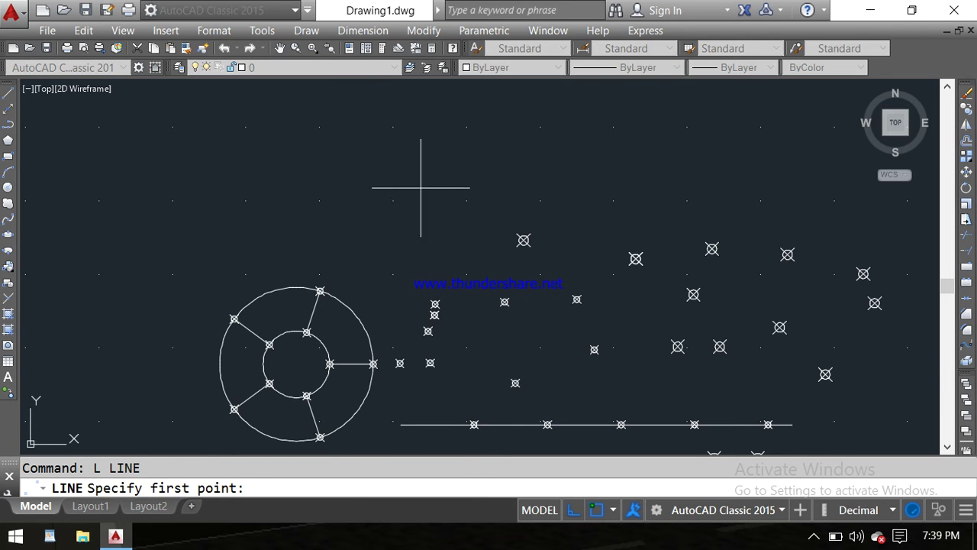
{"action": "left_click", "coordinate": [242, 181]}
{"action": "left_click", "coordinate": [683, 181]}
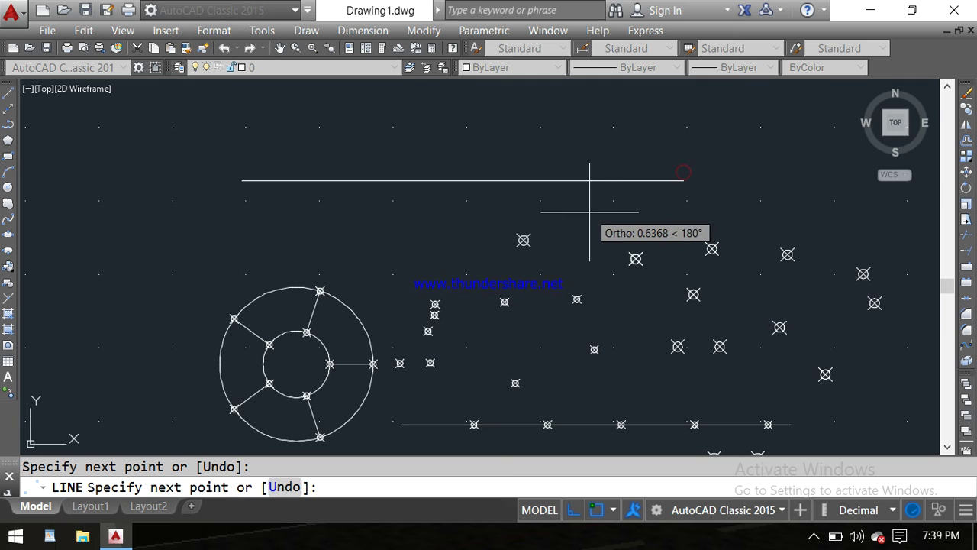
{"action": "key", "text": "Return"}
{"action": "key", "text": "Escape"}
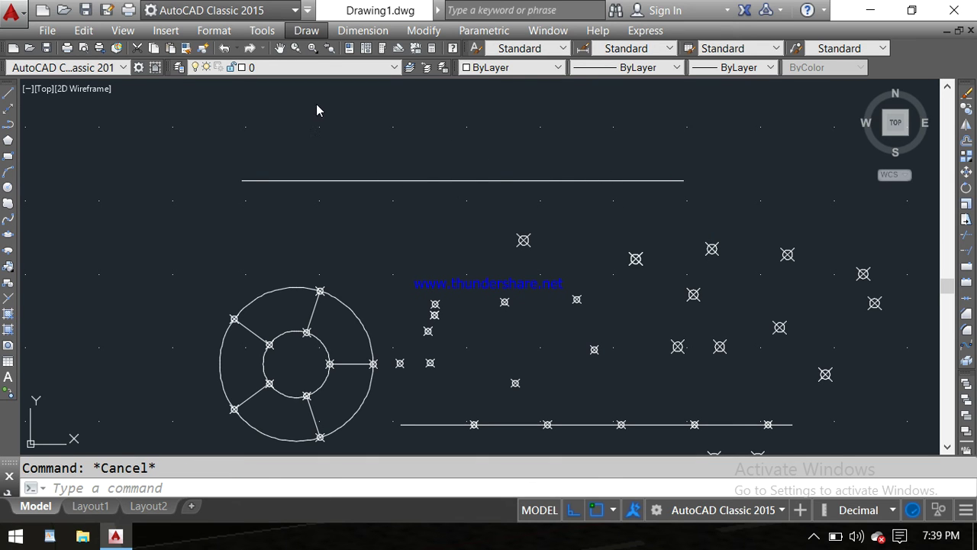
{"action": "left_click", "coordinate": [314, 32]}
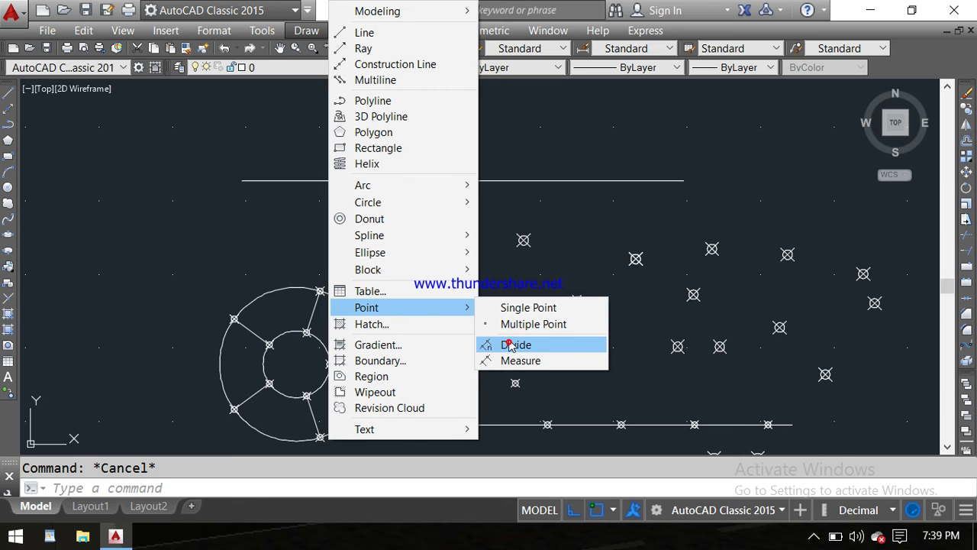
Divide the new top line into 5 equal segments with Draw > Point > Divide.
{"action": "left_click", "coordinate": [510, 345]}
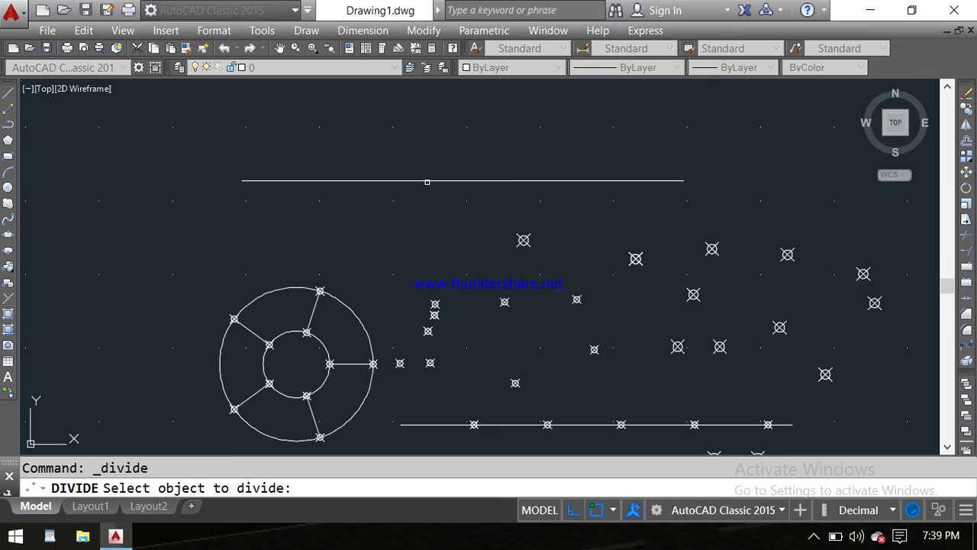
{"action": "left_click", "coordinate": [428, 181]}
{"action": "type", "text": "5"}
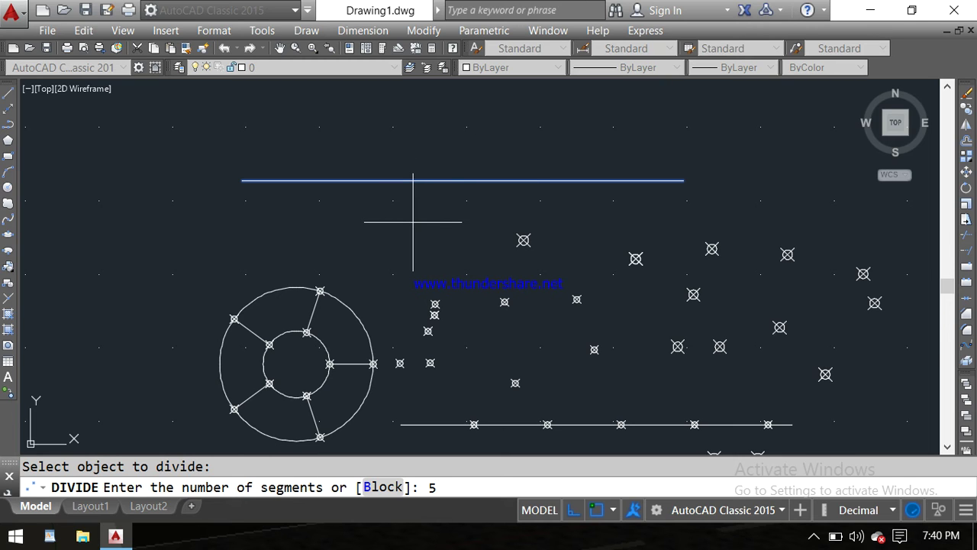
{"action": "key", "text": "Return"}
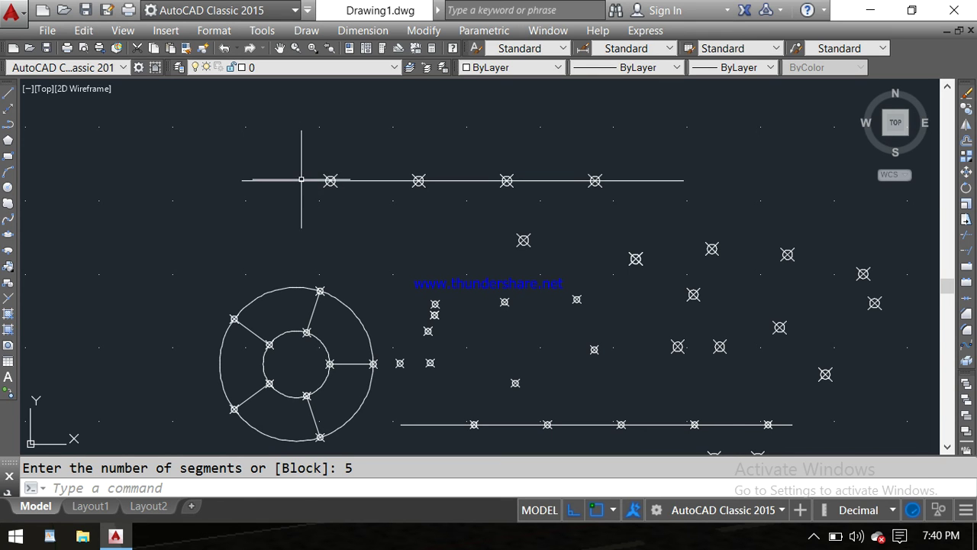
Draw a circle of radius about 0.52 above the divided top line.
{"action": "middle_click_drag", "start_coordinate": [391, 177], "coordinate": [381, 267]}
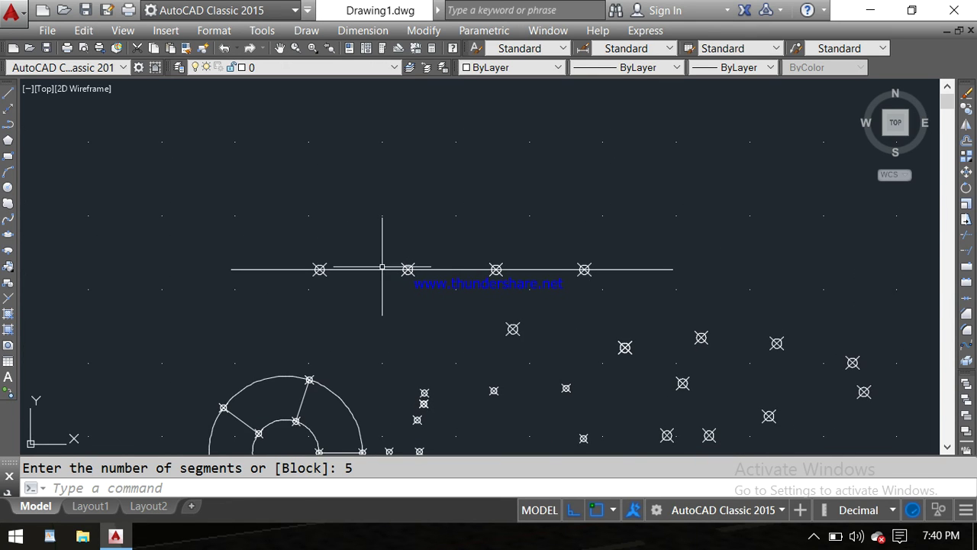
{"action": "type", "text": "c"}
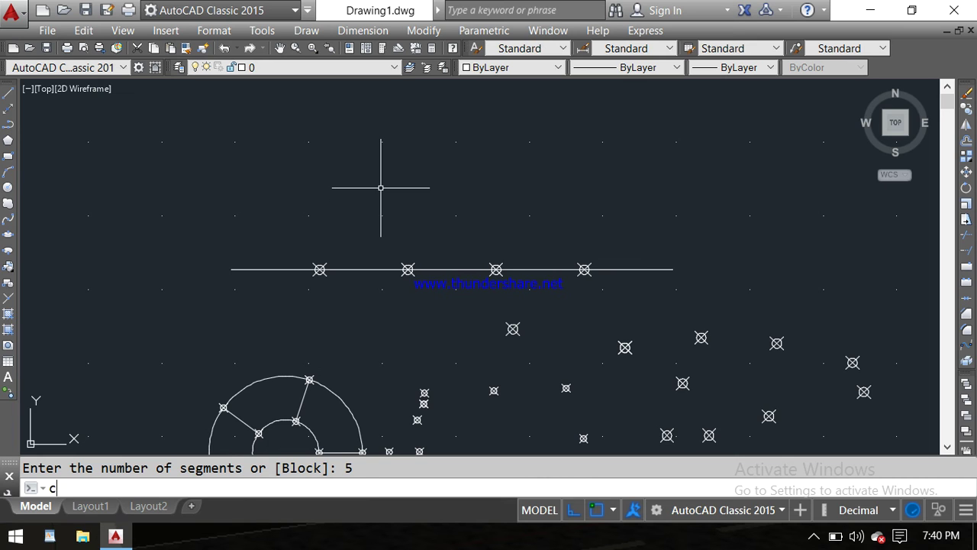
{"action": "key", "text": "Return"}
{"action": "left_click", "coordinate": [392, 173]}
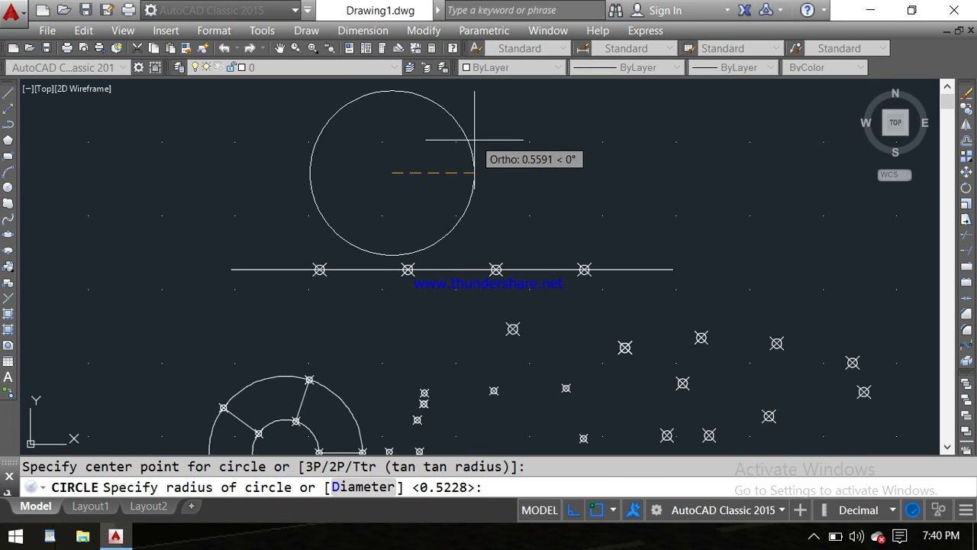
{"action": "left_click", "coordinate": [468, 148]}
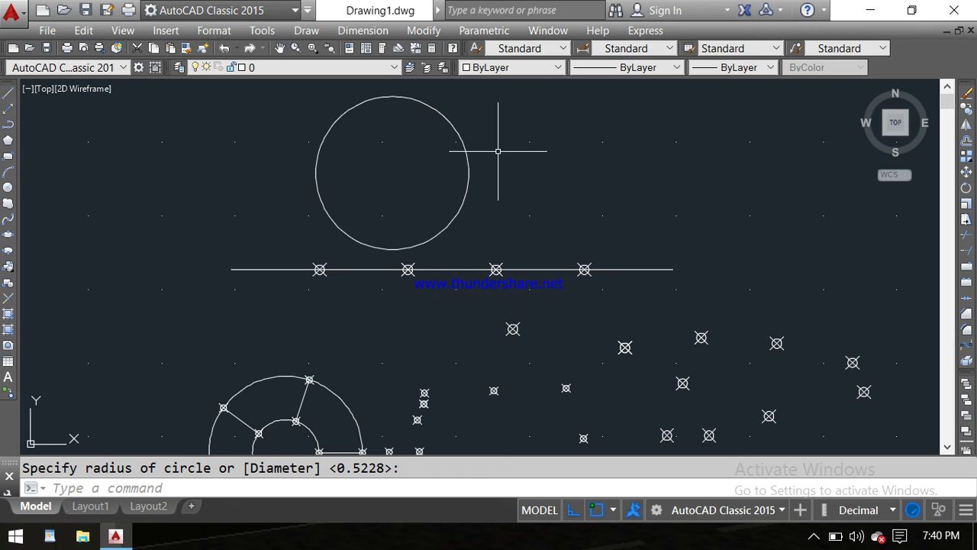
{"action": "key", "text": "Escape"}
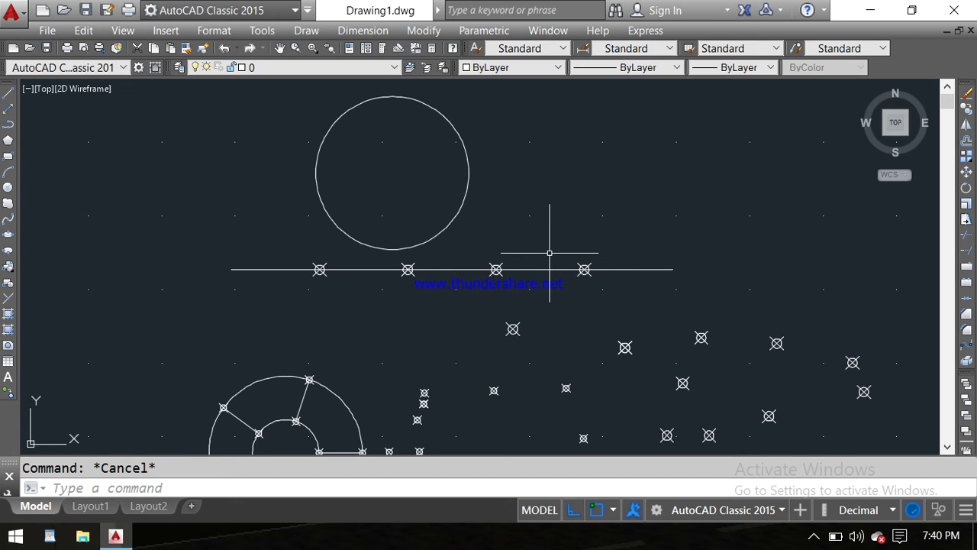
Divide the circle into 5 equal parts with DIV, review it, then undo the division.
{"action": "type", "text": "D"}
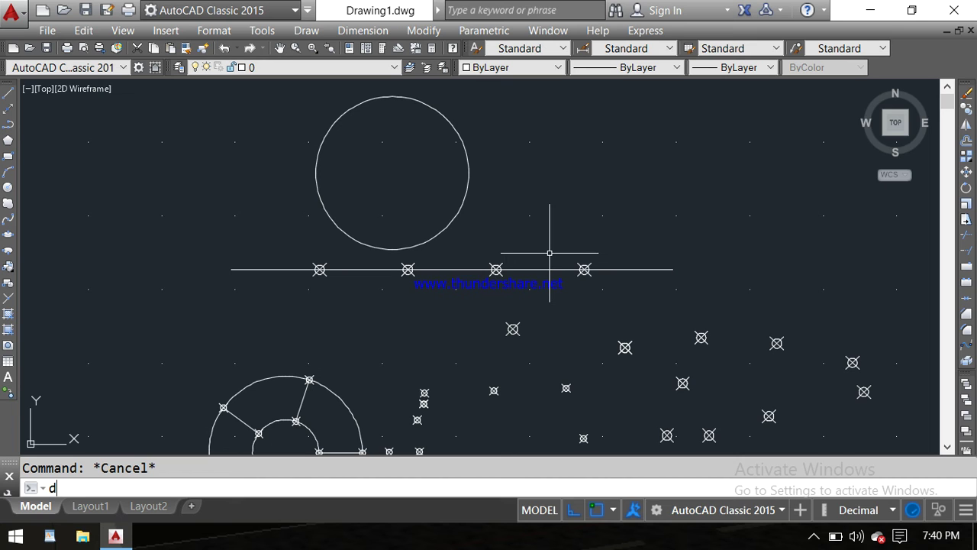
{"action": "type", "text": "IV"}
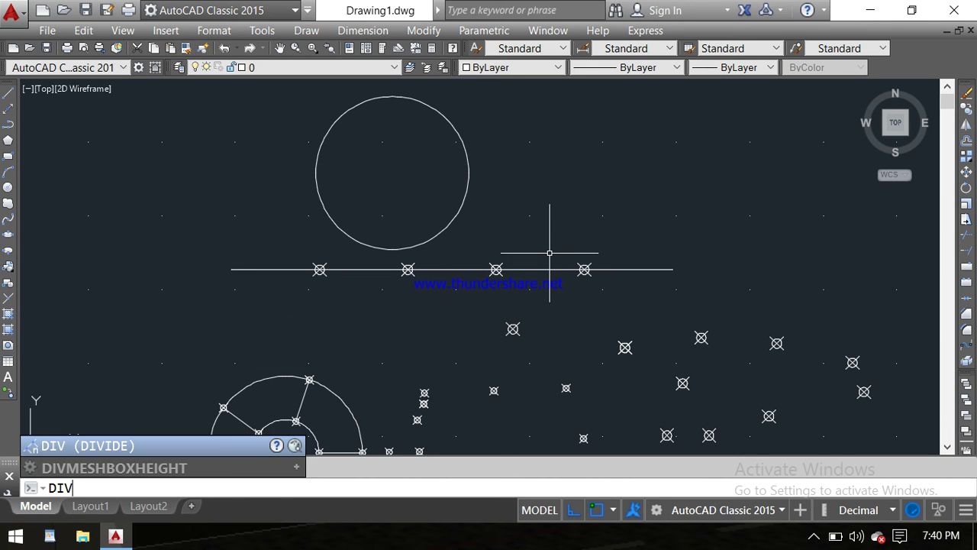
{"action": "key", "text": "Return"}
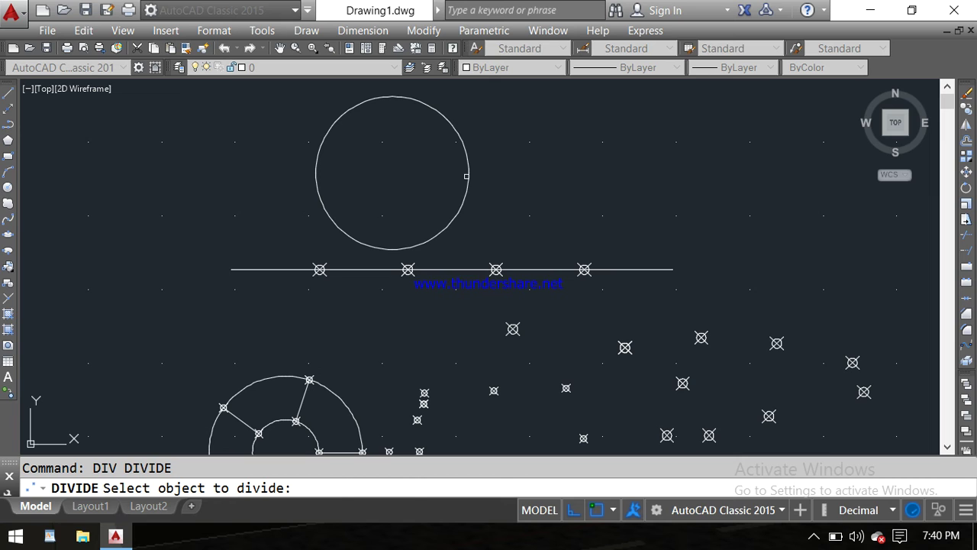
{"action": "left_click", "coordinate": [467, 176]}
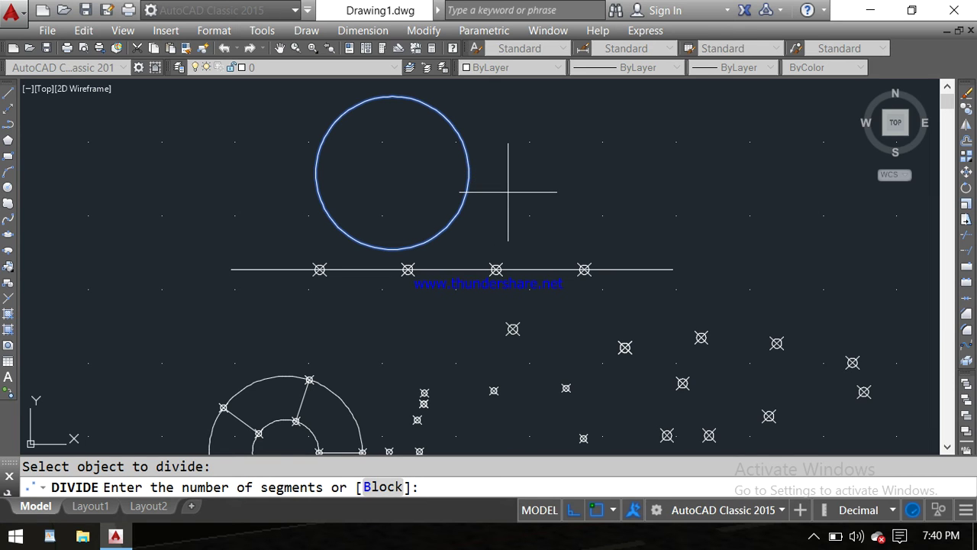
{"action": "key", "text": "Return"}
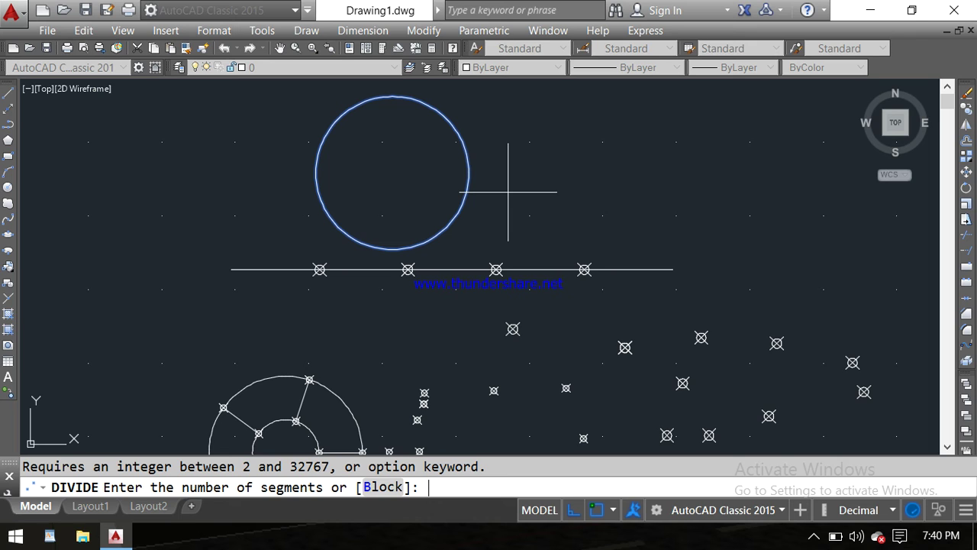
{"action": "type", "text": "5"}
{"action": "key", "text": "Return"}
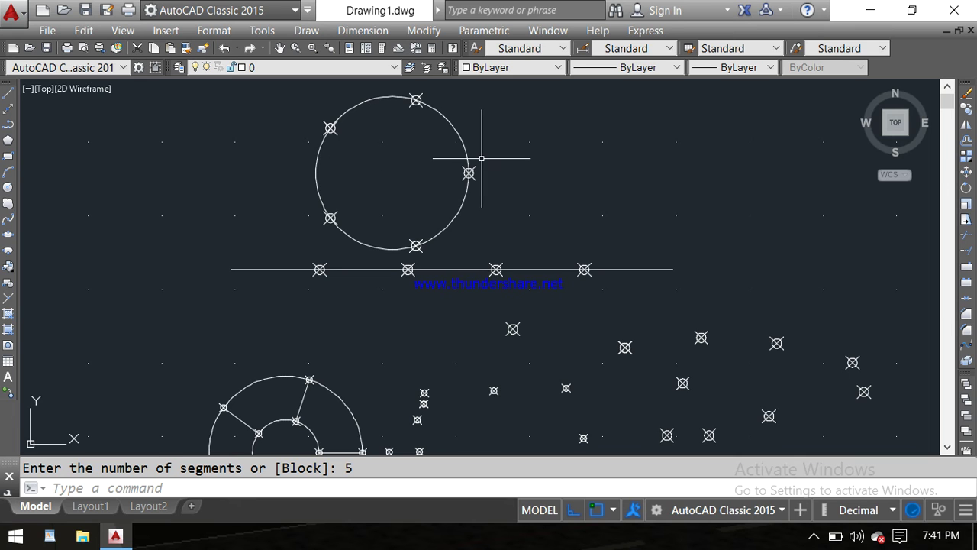
{"action": "middle_click_drag", "start_coordinate": [482, 158], "coordinate": [446, 184]}
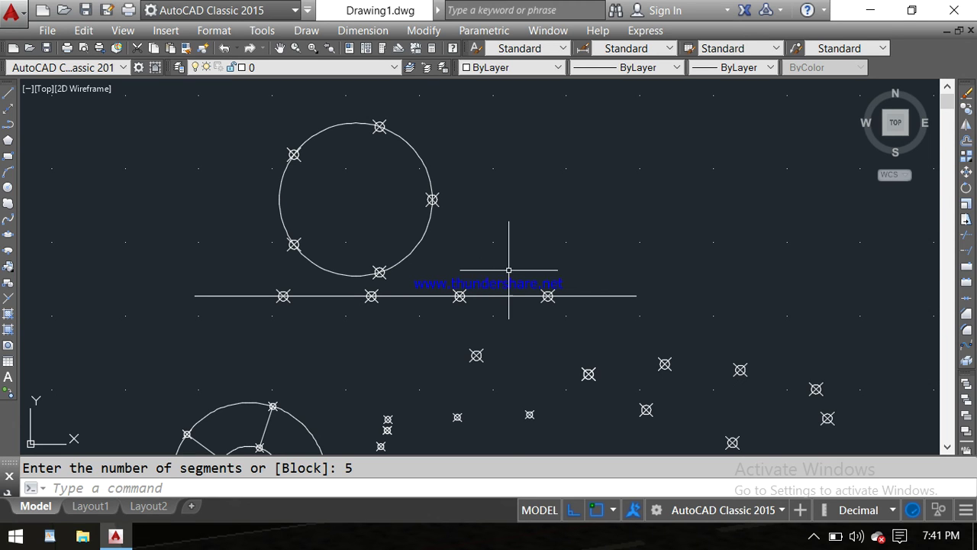
{"action": "mouse_move", "coordinate": [511, 258]}
{"action": "middle_mouse_down"}
{"action": "mouse_move", "coordinate": [519, 253]}
{"action": "mouse_move", "coordinate": [476, 295]}
{"action": "middle_mouse_up"}
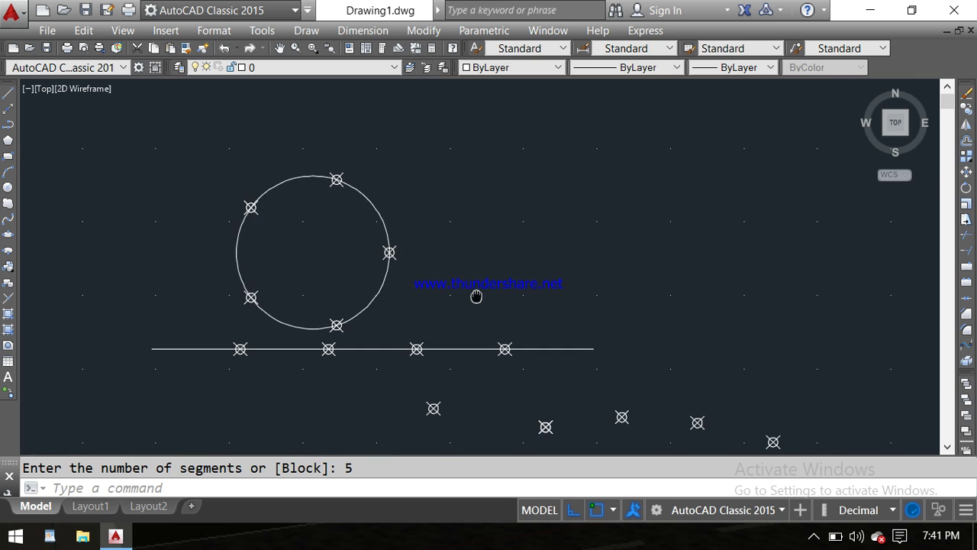
{"action": "scroll", "coordinate": [473, 264], "scroll_direction": "down", "scroll_amount": 2}
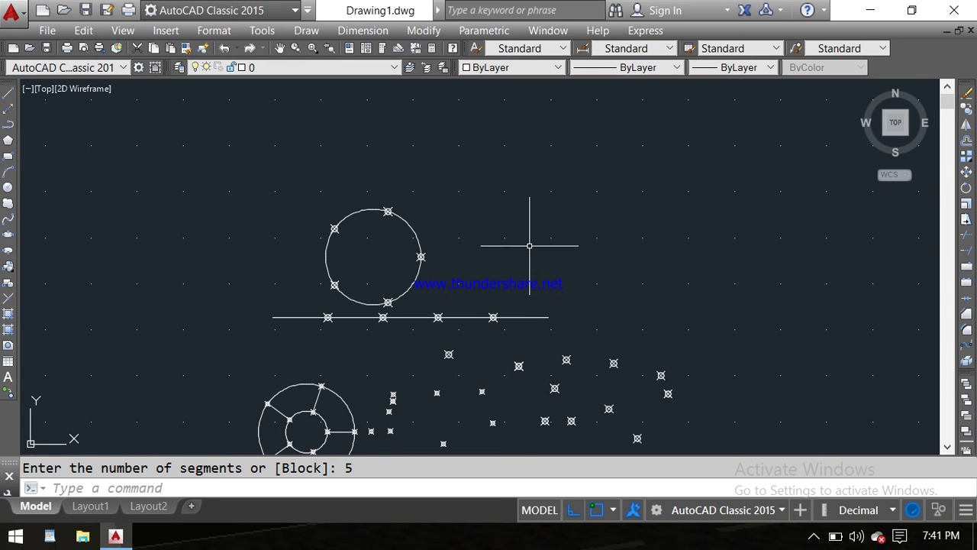
{"action": "key", "text": "ctrl+z"}
Undo the circle and measure the top line into 0.5-unit intervals.
{"action": "key", "text": "ctrl+z"}
{"action": "key", "text": "ctrl+z"}
{"action": "key", "text": "ctrl+z"}
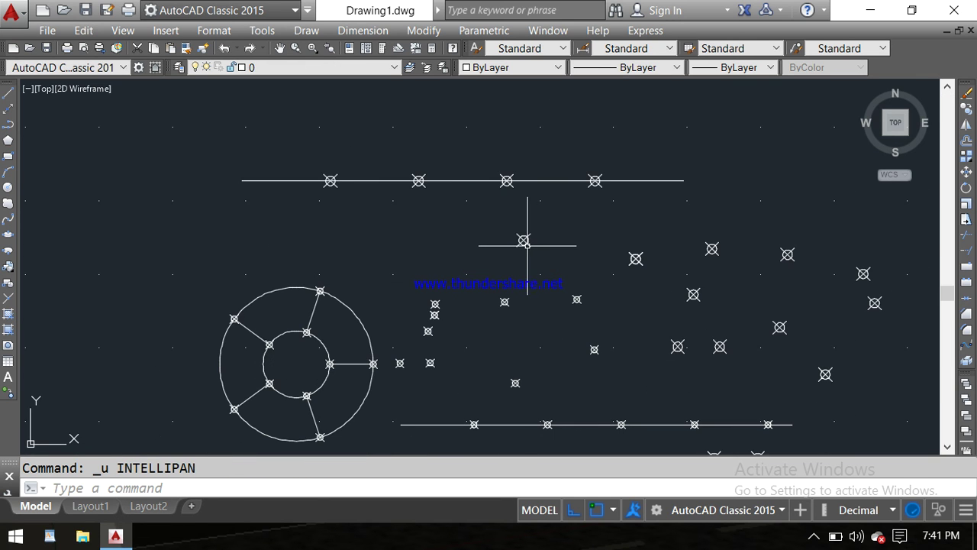
{"action": "key", "text": "ctrl+z"}
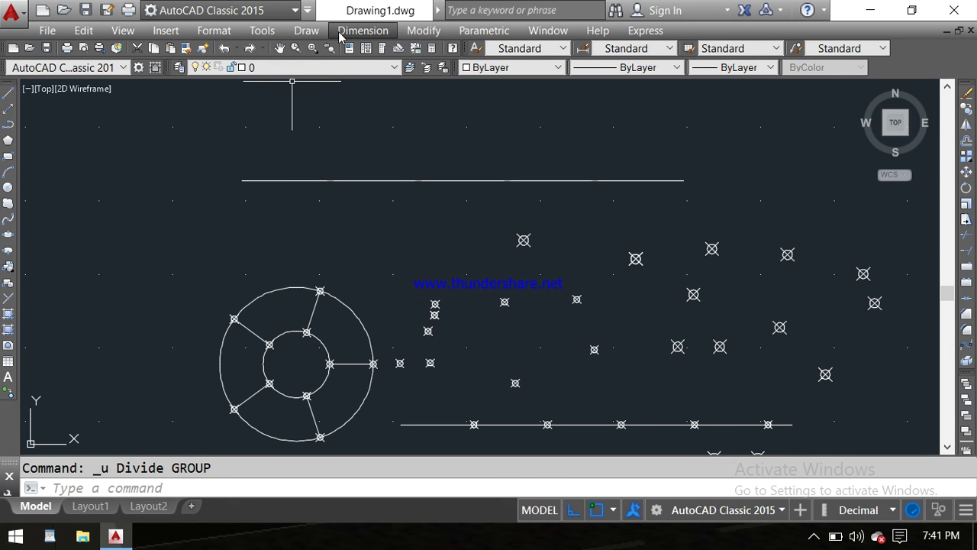
{"action": "left_click", "coordinate": [298, 31]}
{"action": "mouse_move", "coordinate": [366, 307]}
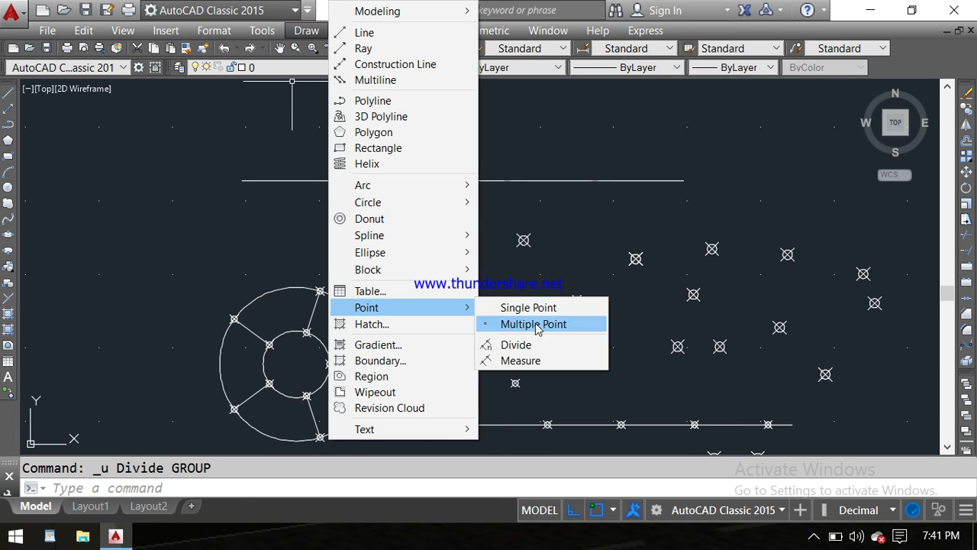
{"action": "left_click", "coordinate": [537, 362]}
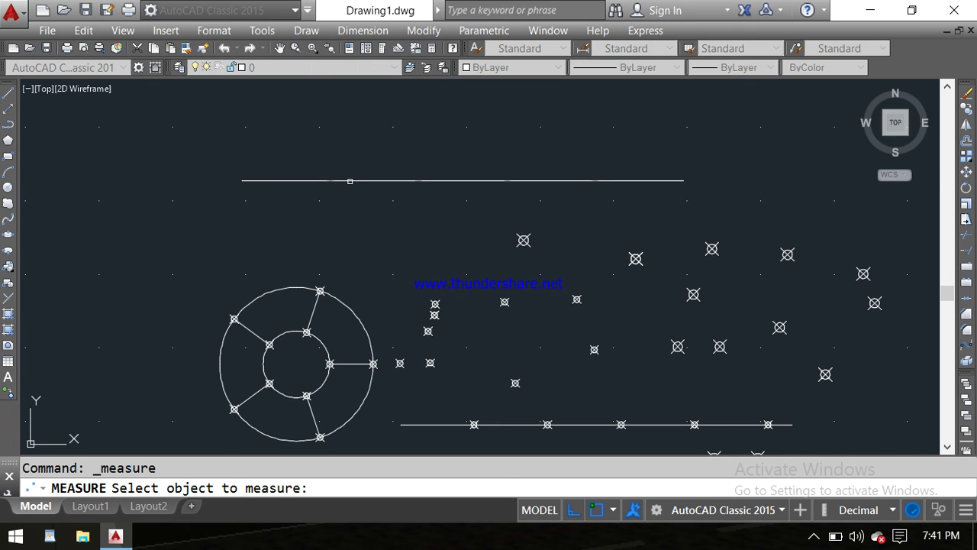
{"action": "left_click", "coordinate": [350, 181]}
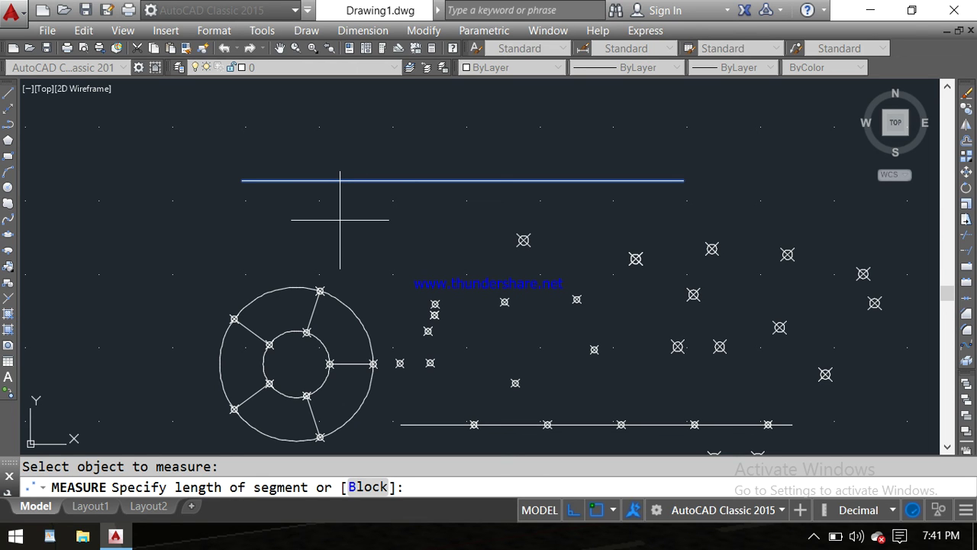
{"action": "type", "text": ".5"}
{"action": "key", "text": "Return"}
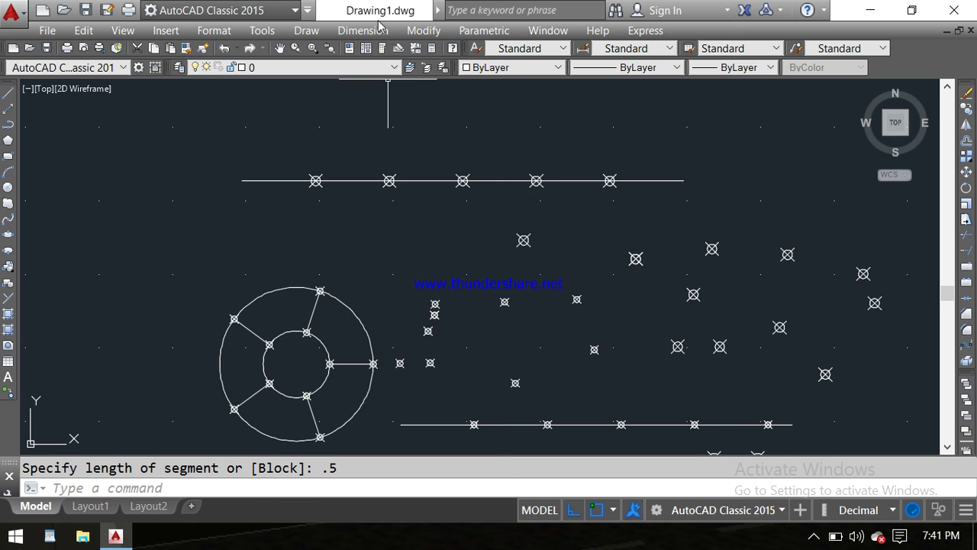
{"action": "left_click", "coordinate": [363, 31]}
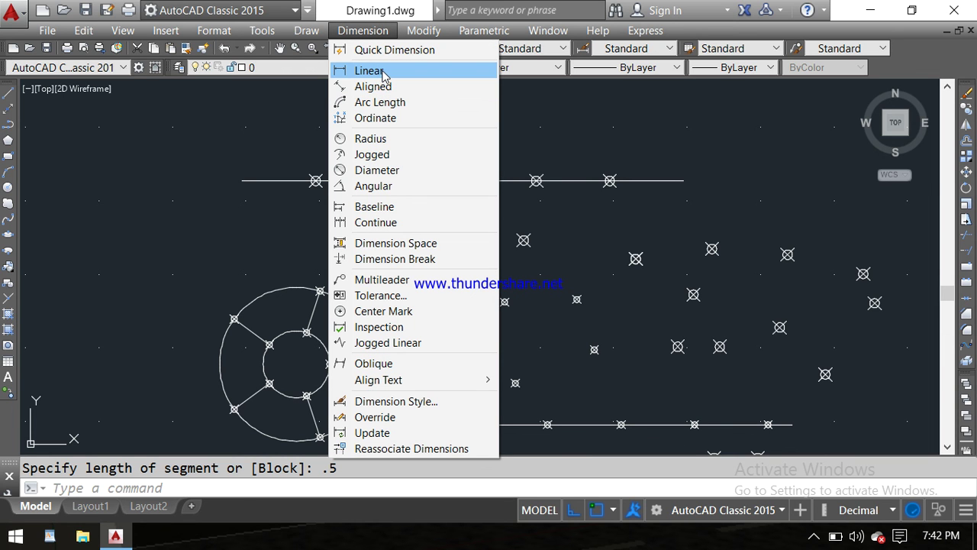
Add a 0.5000 linear dimension between the first two markers, placed above the line.
{"action": "left_click", "coordinate": [381, 71]}
{"action": "left_click", "coordinate": [315, 181]}
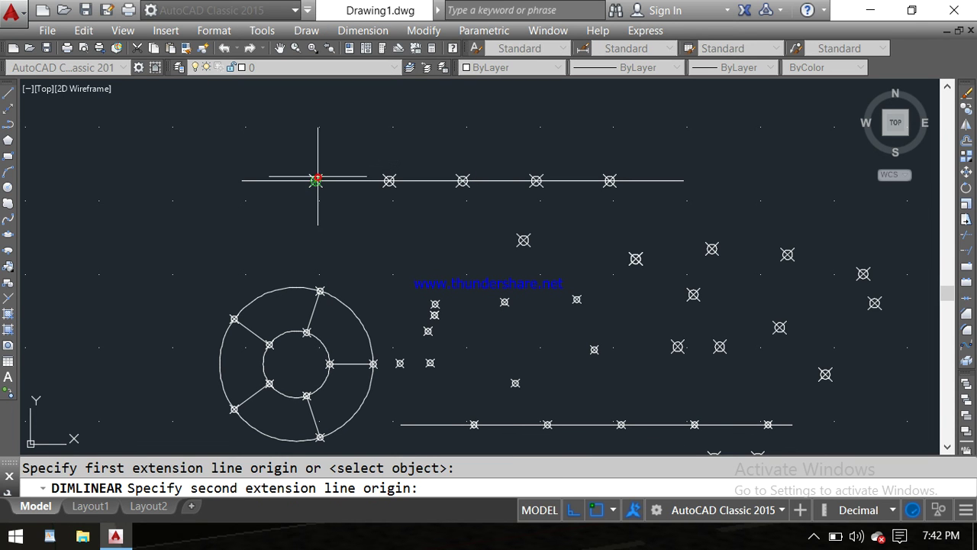
{"action": "left_click", "coordinate": [389, 181]}
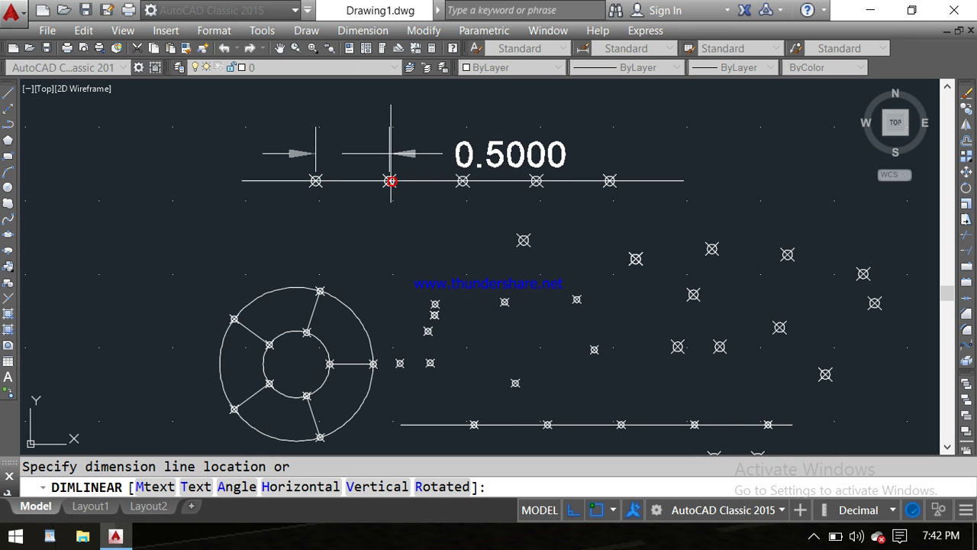
{"action": "left_click", "coordinate": [390, 138]}
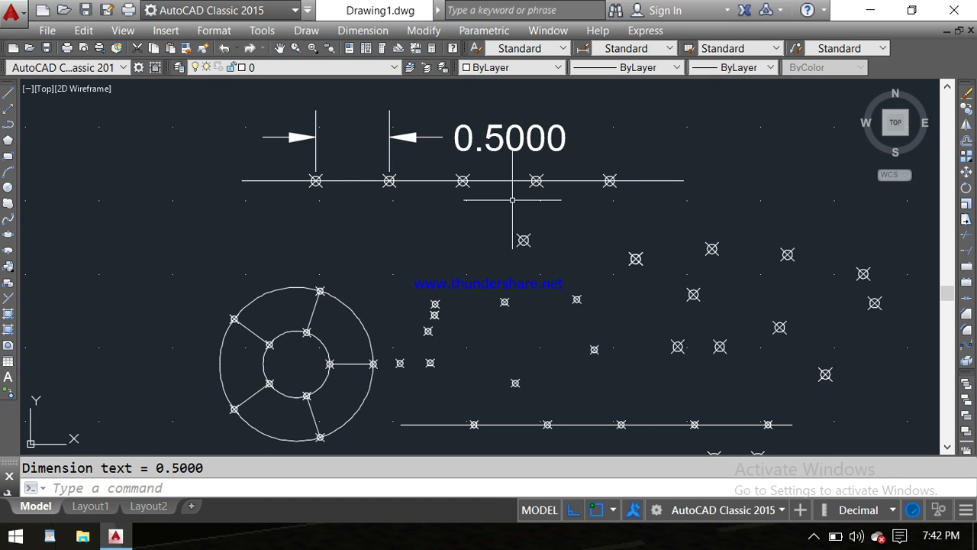
Crossing-select the top line, its markers and the dimension, and delete them.
{"action": "left_click", "coordinate": [617, 128]}
{"action": "left_click", "coordinate": [219, 230]}
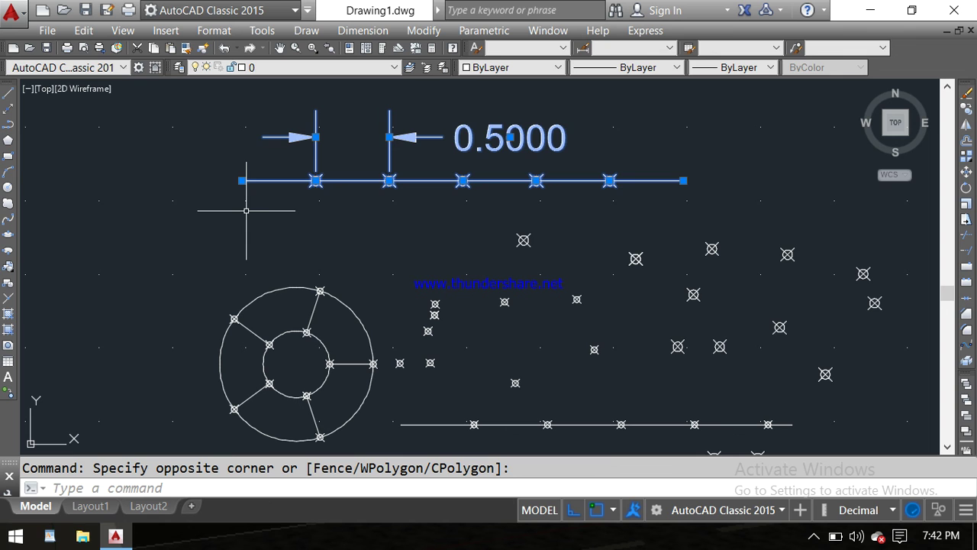
{"action": "key", "text": "Delete"}
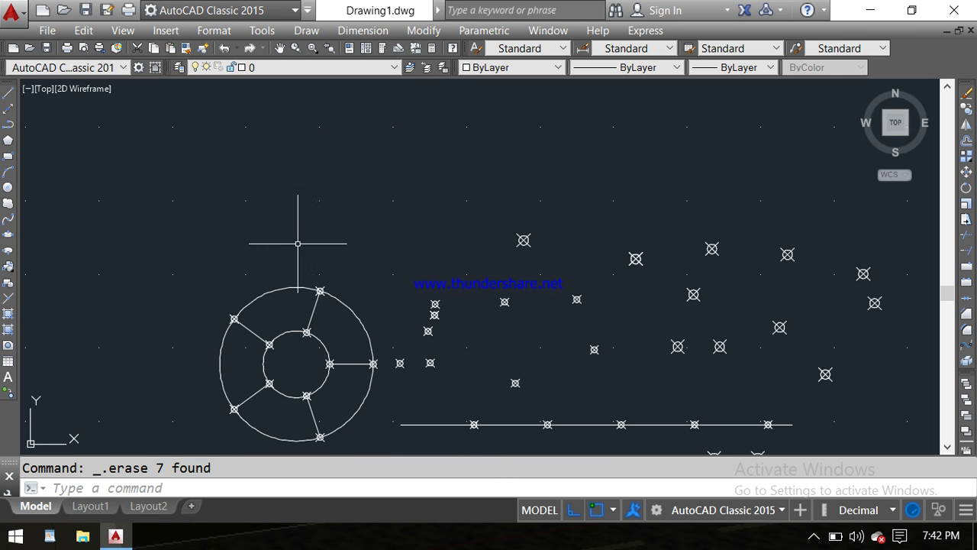
{"action": "mouse_move", "coordinate": [399, 283]}
{"action": "middle_mouse_down"}
{"action": "mouse_move", "coordinate": [363, 215]}
{"action": "mouse_move", "coordinate": [330, 185]}
{"action": "middle_mouse_up"}
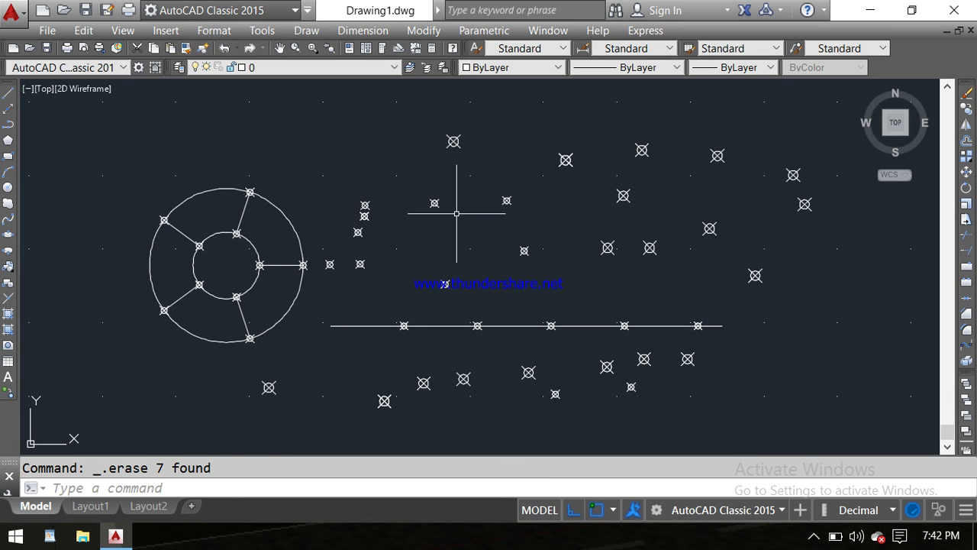
{"action": "scroll", "coordinate": [456, 214], "scroll_direction": "down", "scroll_amount": 2}
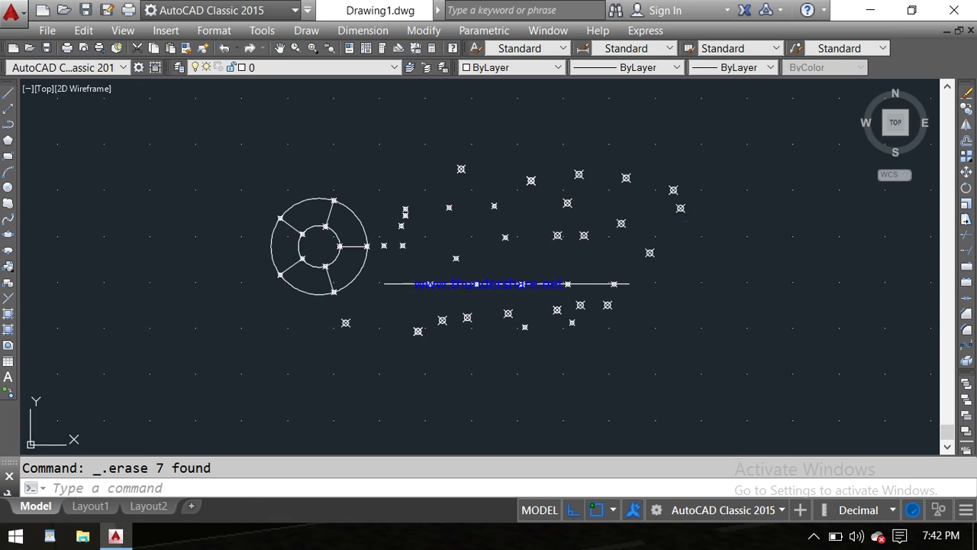
{"action": "middle_click_drag", "start_coordinate": [691, 221], "coordinate": [661, 243]}
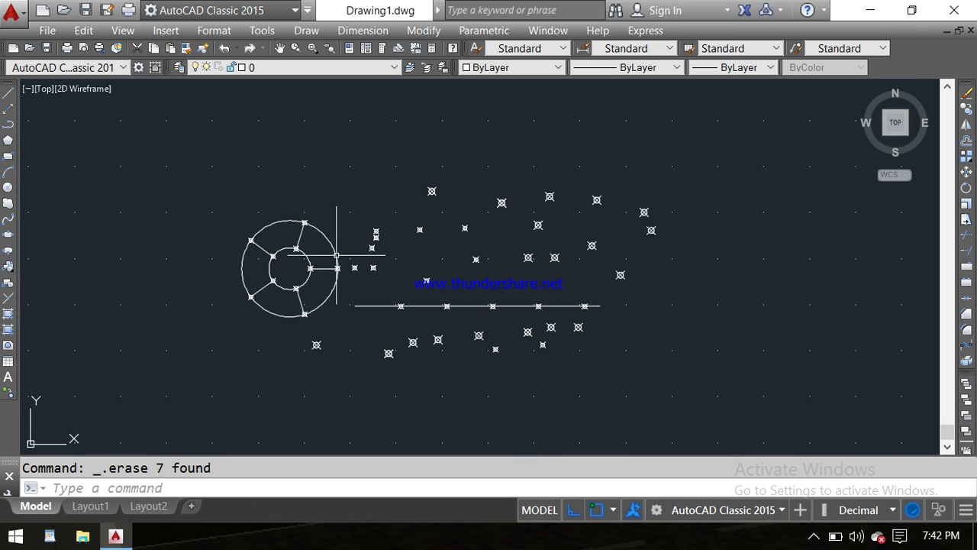
{"action": "scroll", "coordinate": [336, 257], "scroll_direction": "up", "scroll_amount": 2}
{"action": "middle_click_drag", "start_coordinate": [590, 250], "coordinate": [439, 253]}
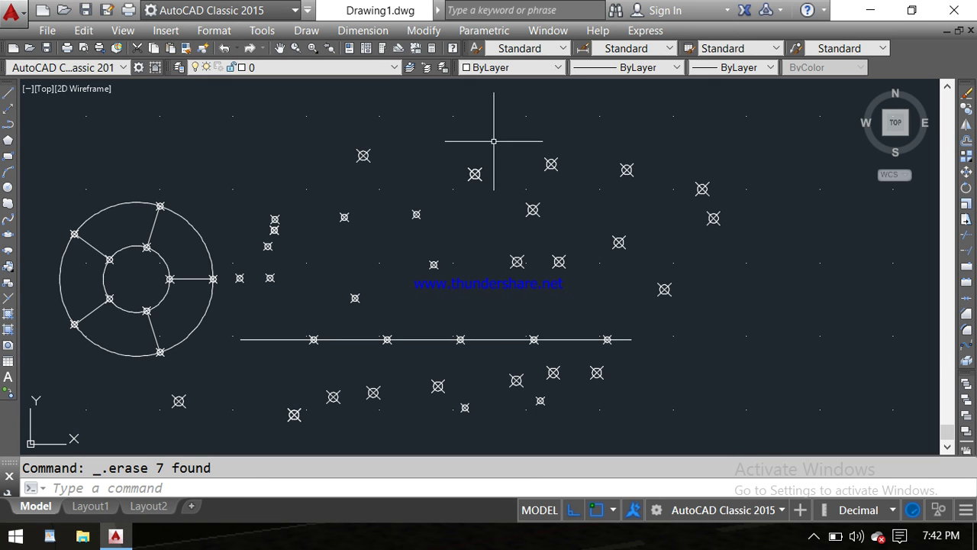
{"action": "scroll", "coordinate": [471, 184], "scroll_direction": "up", "scroll_amount": 2}
{"action": "scroll", "coordinate": [473, 190], "scroll_direction": "down", "scroll_amount": 4}
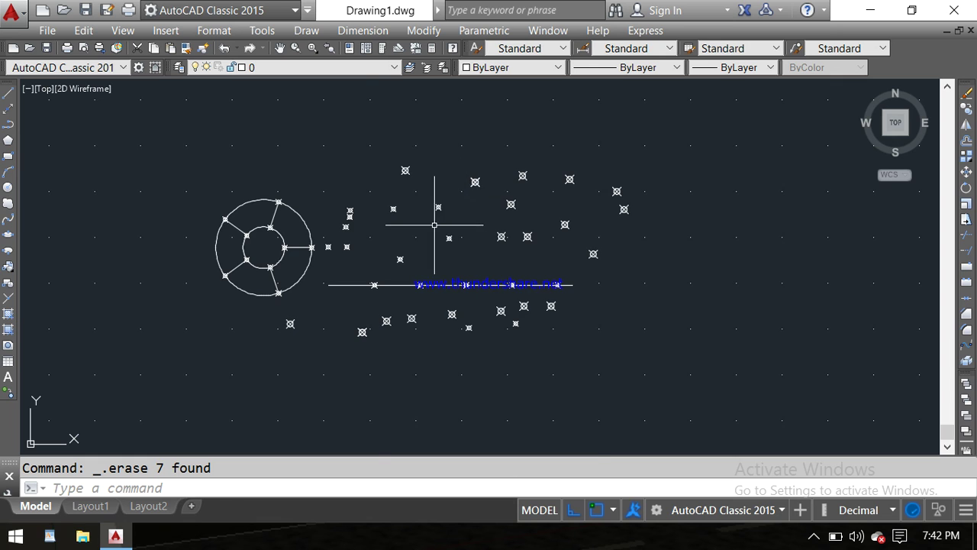
{"action": "scroll", "coordinate": [430, 223], "scroll_direction": "up", "scroll_amount": 3}
{"action": "scroll", "coordinate": [430, 222], "scroll_direction": "down", "scroll_amount": 3}
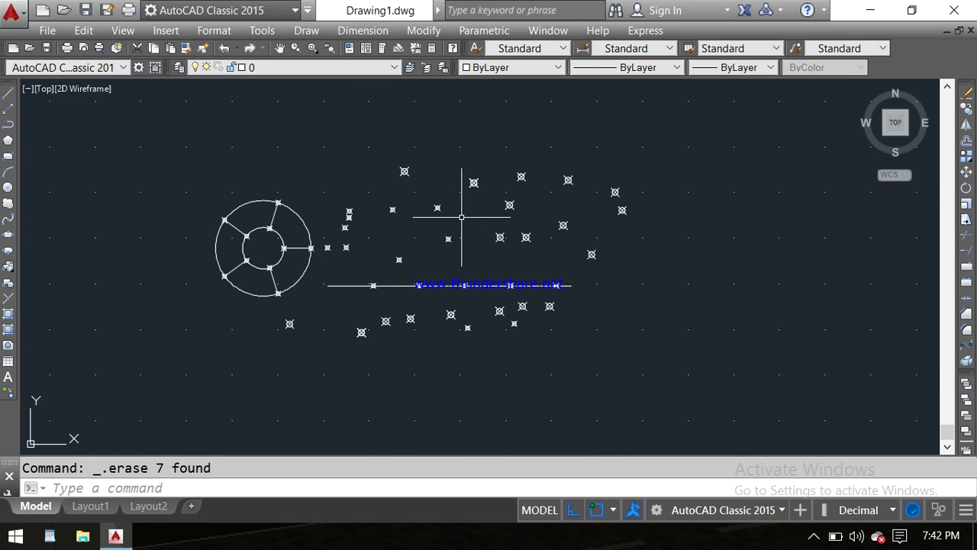
{"action": "scroll", "coordinate": [461, 217], "scroll_direction": "up", "scroll_amount": 2}
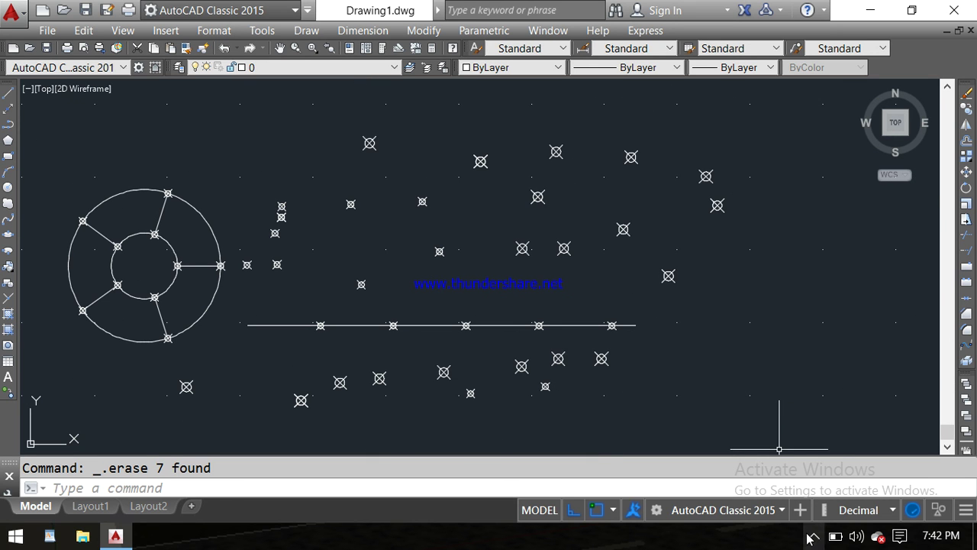